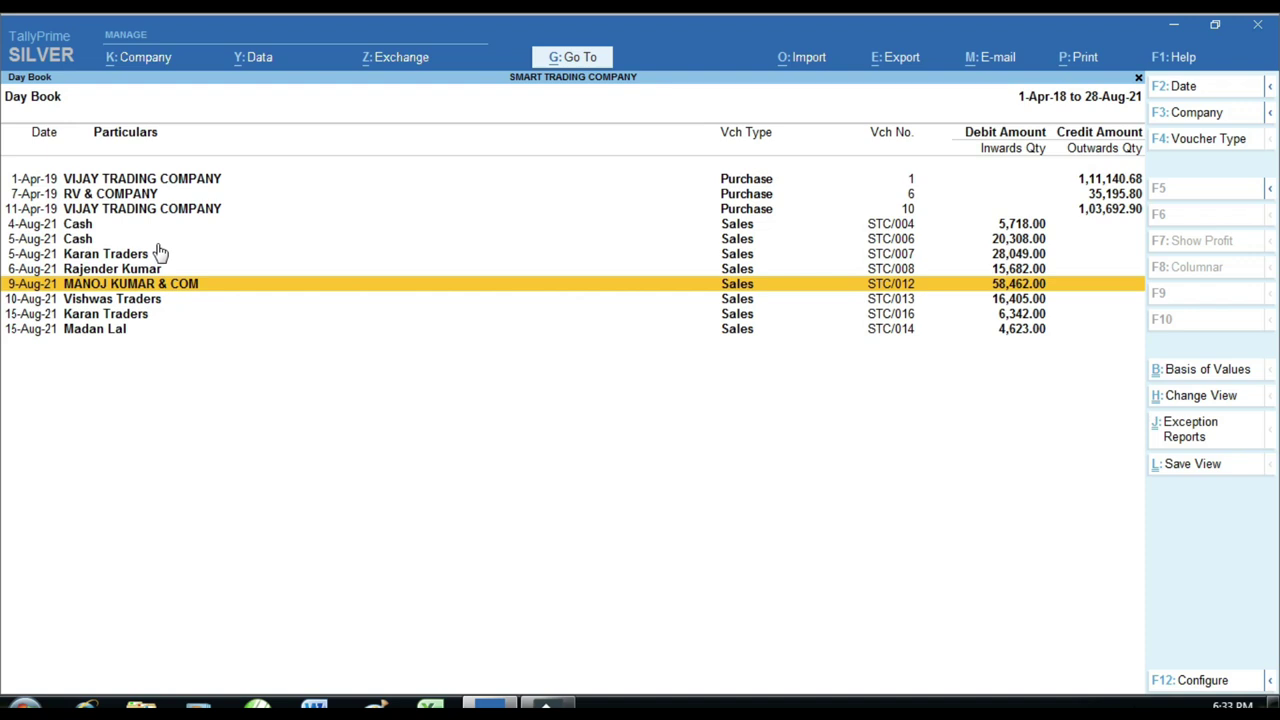
Check the item rates in sales voucher STC/012, then return to the start of the unfiltered Day Book
key("Return")
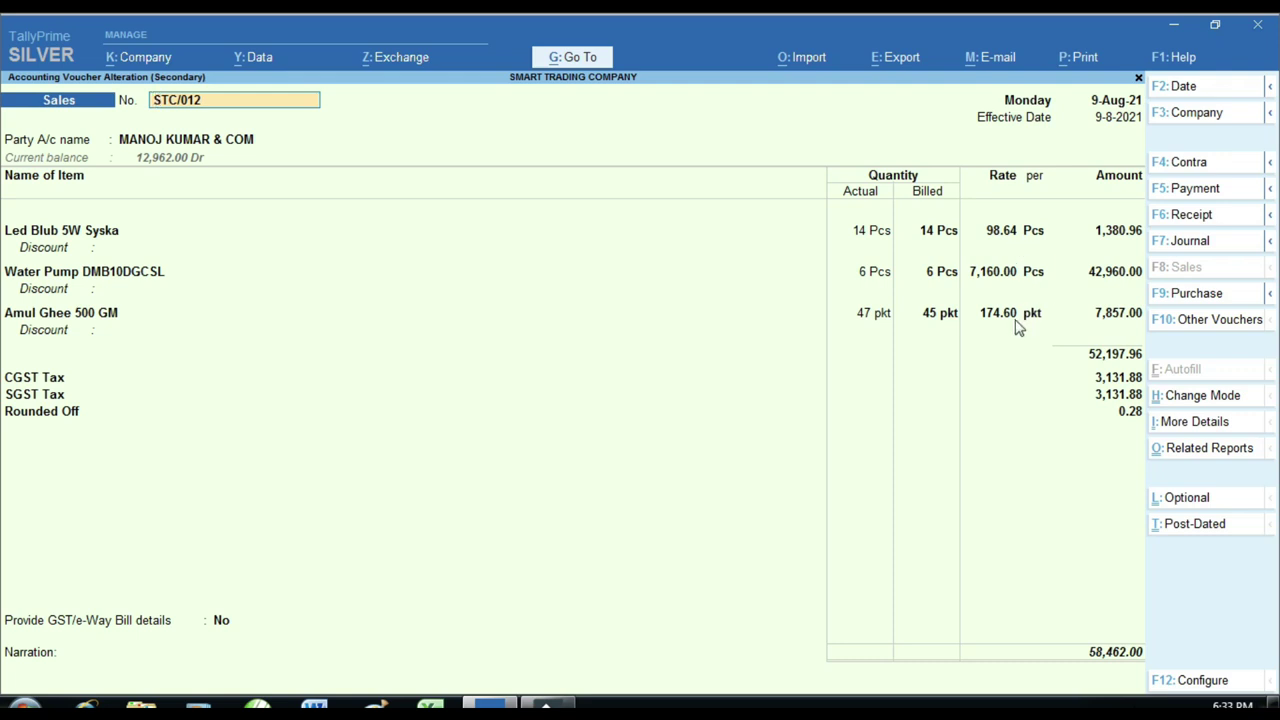
key("BackSpace")
key("ctrl+a")
key("Home")
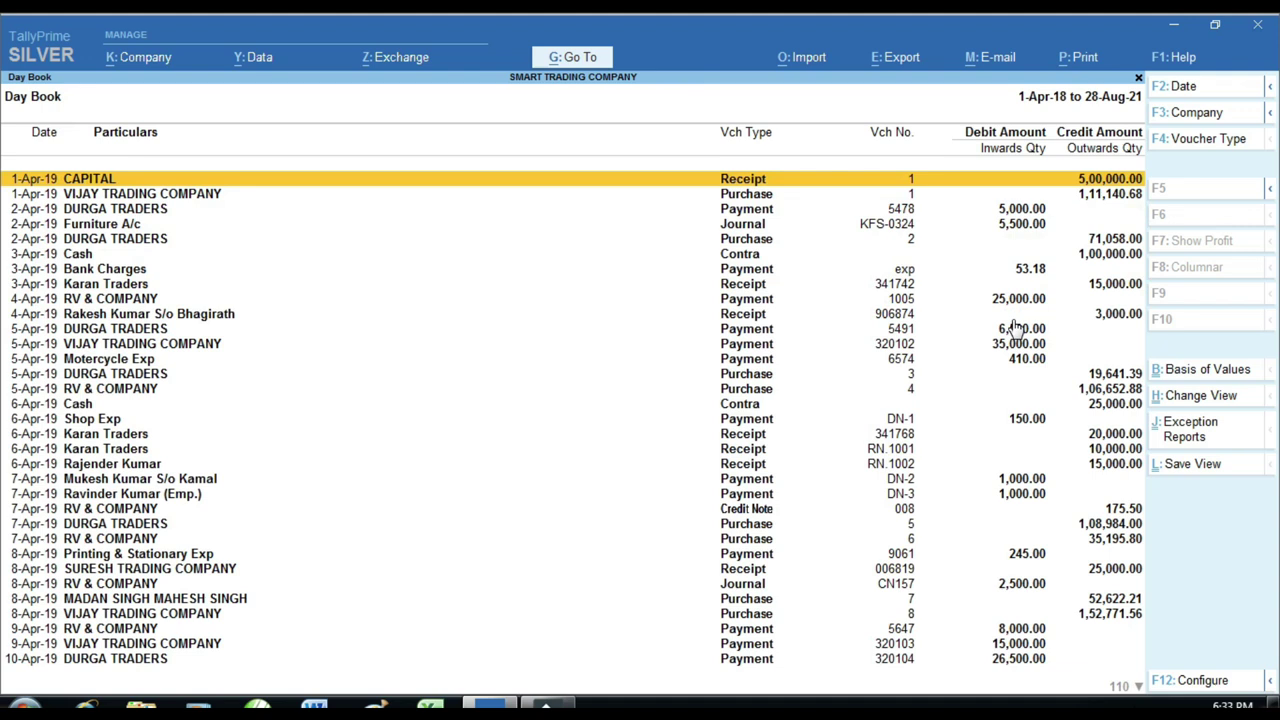
Examine the Shampu 700GM CP rate in DURGA TRADERS purchase voucher 2 dated 2-Apr-19, then return to the Day Book
key("Down")
key("Down")
key("Down")
key("Down")
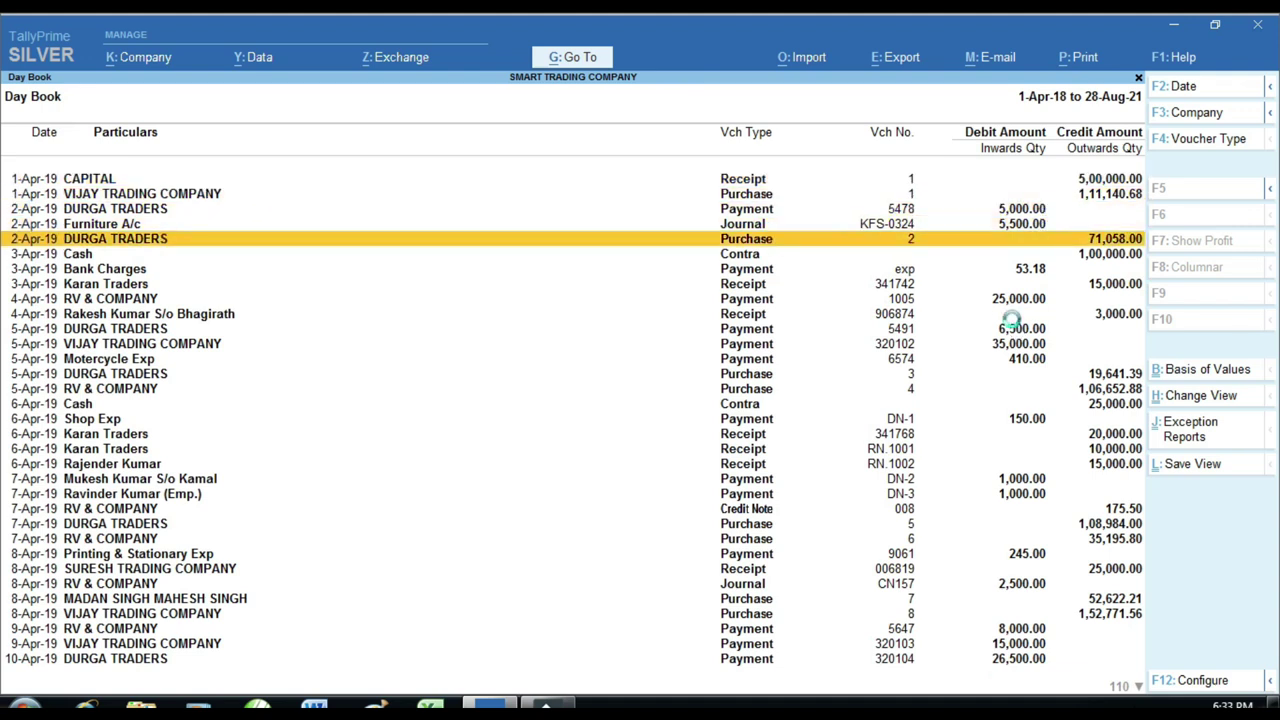
key("Return")
key("ctrl")
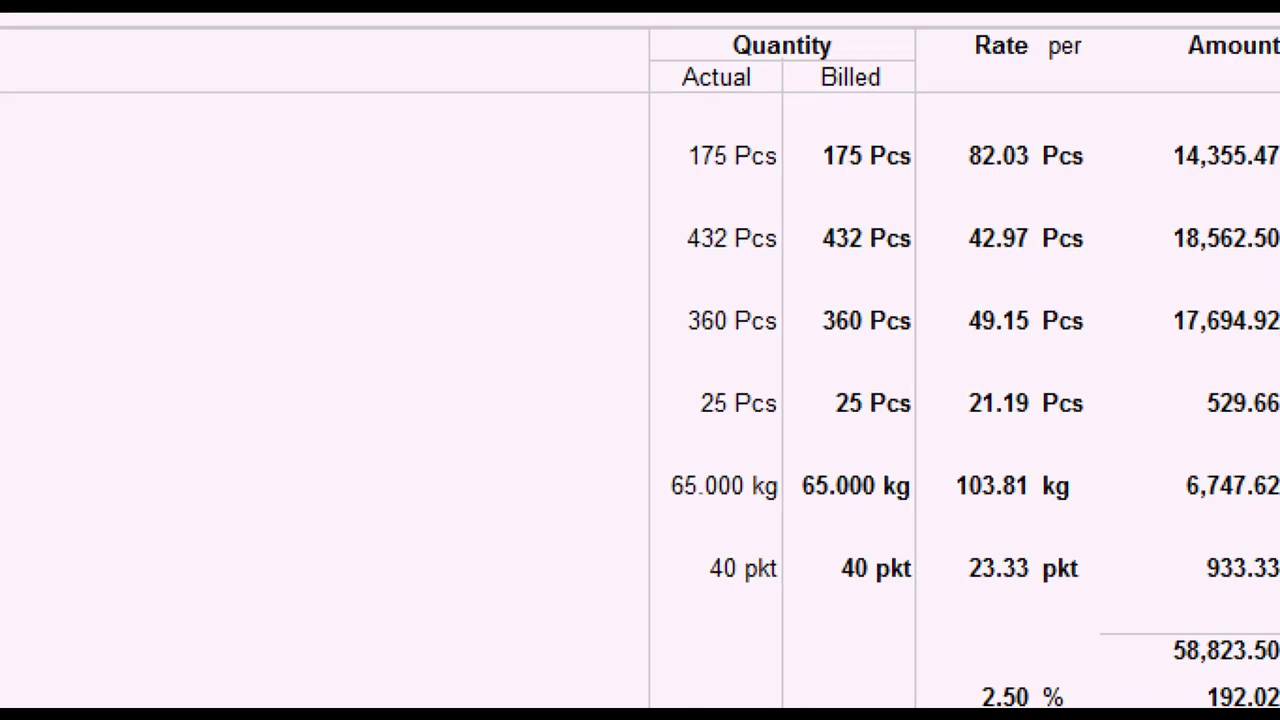
left_click(1014, 199)
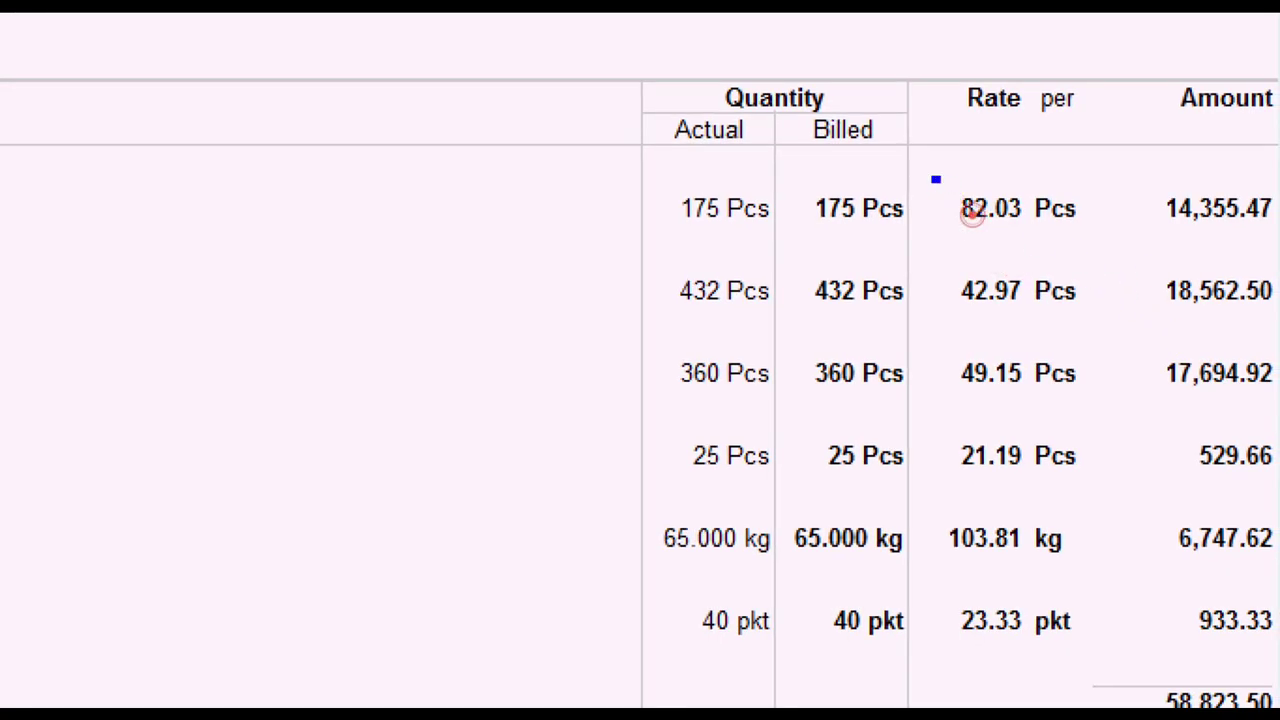
left_click_drag(931, 177, 1030, 232)
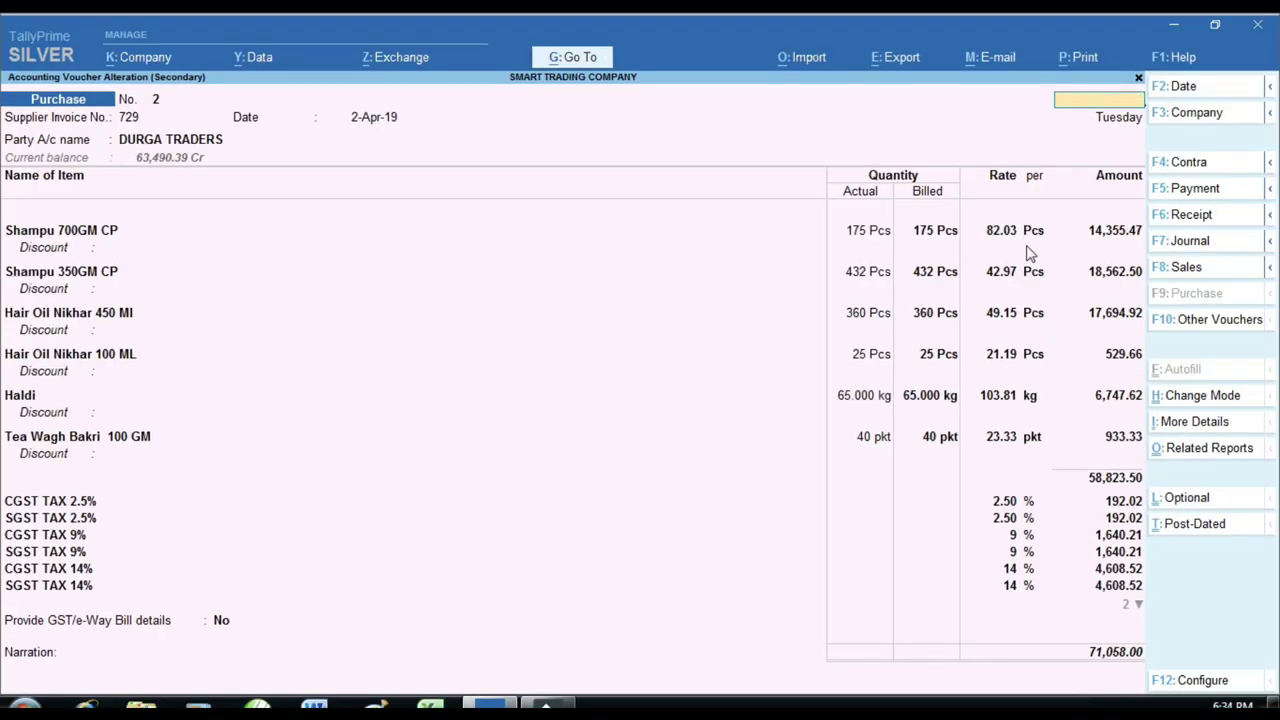
key("ctrl+a")
Filter the Day Book to show vouchers having Stock Rate equal to 82.03
key("alt")
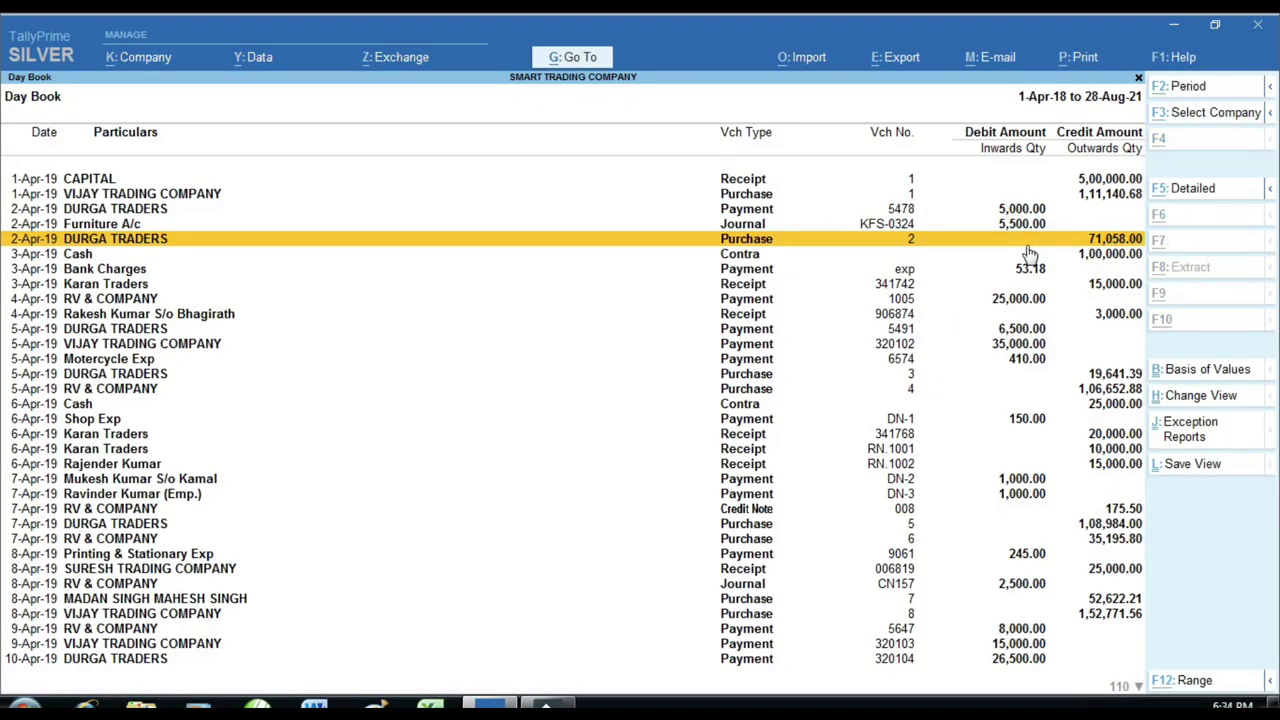
key("alt+F12")
key("Return")
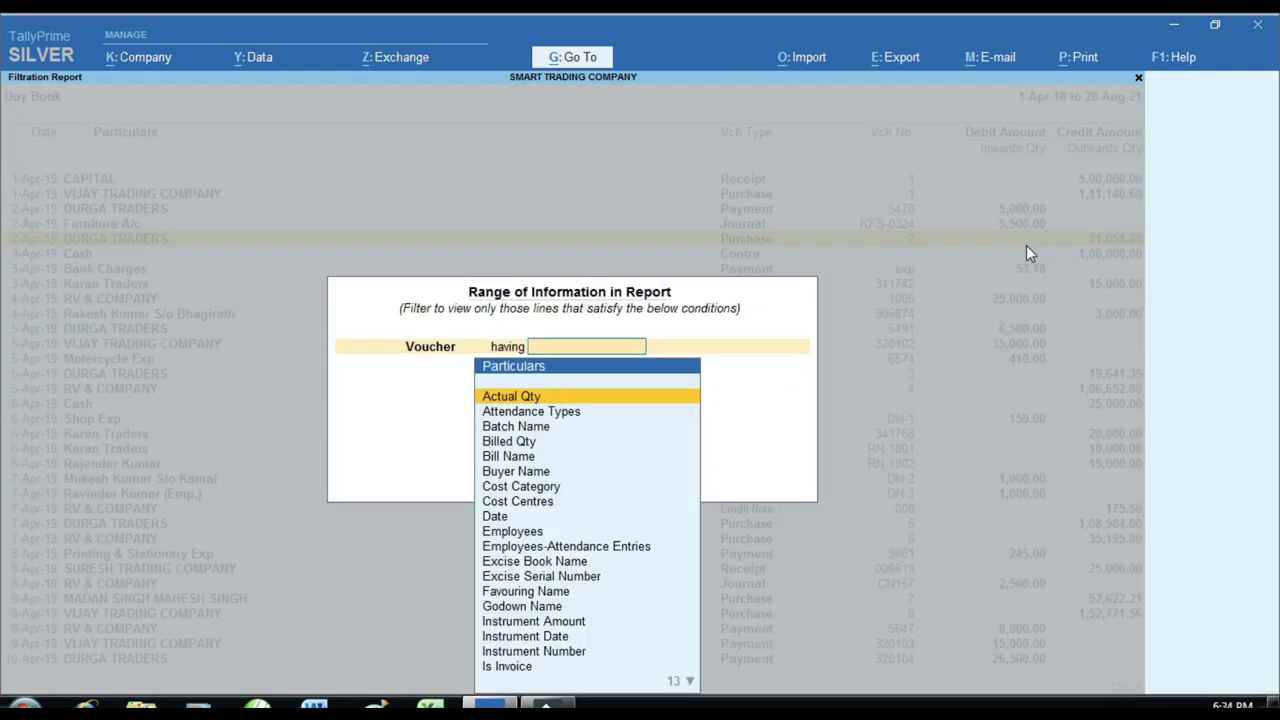
type("s")
key("Down")
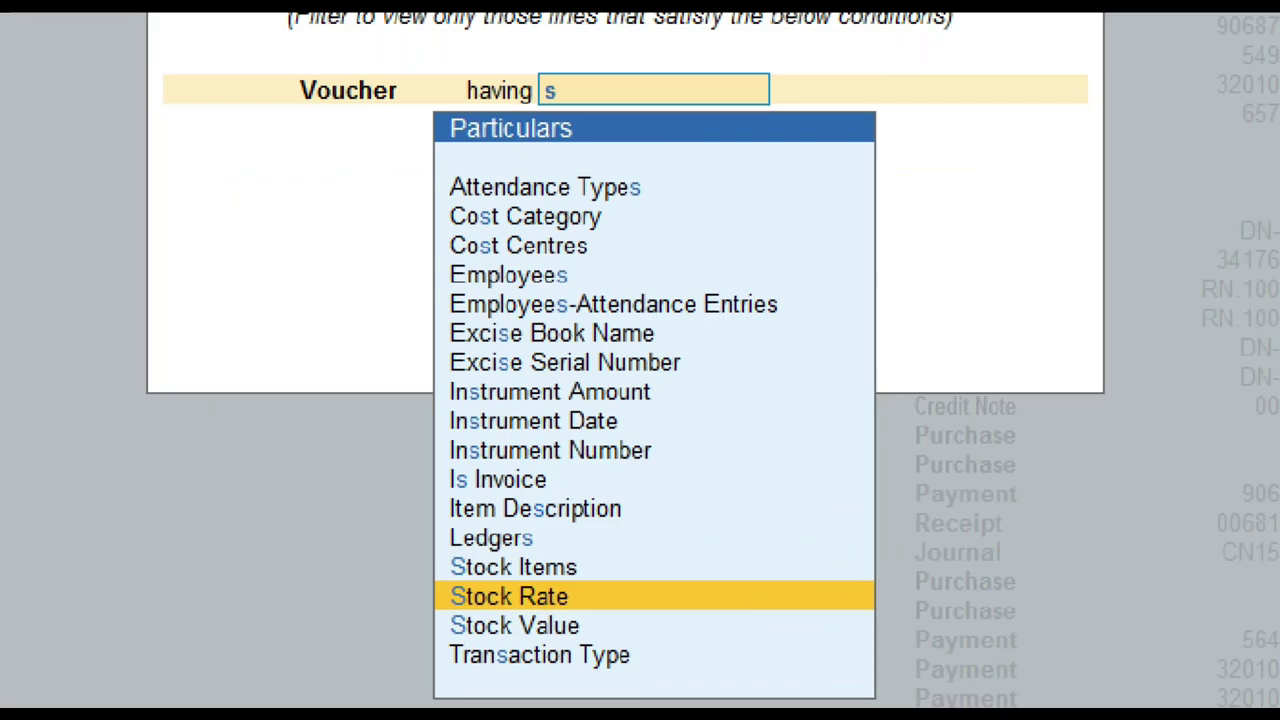
left_click(500, 610)
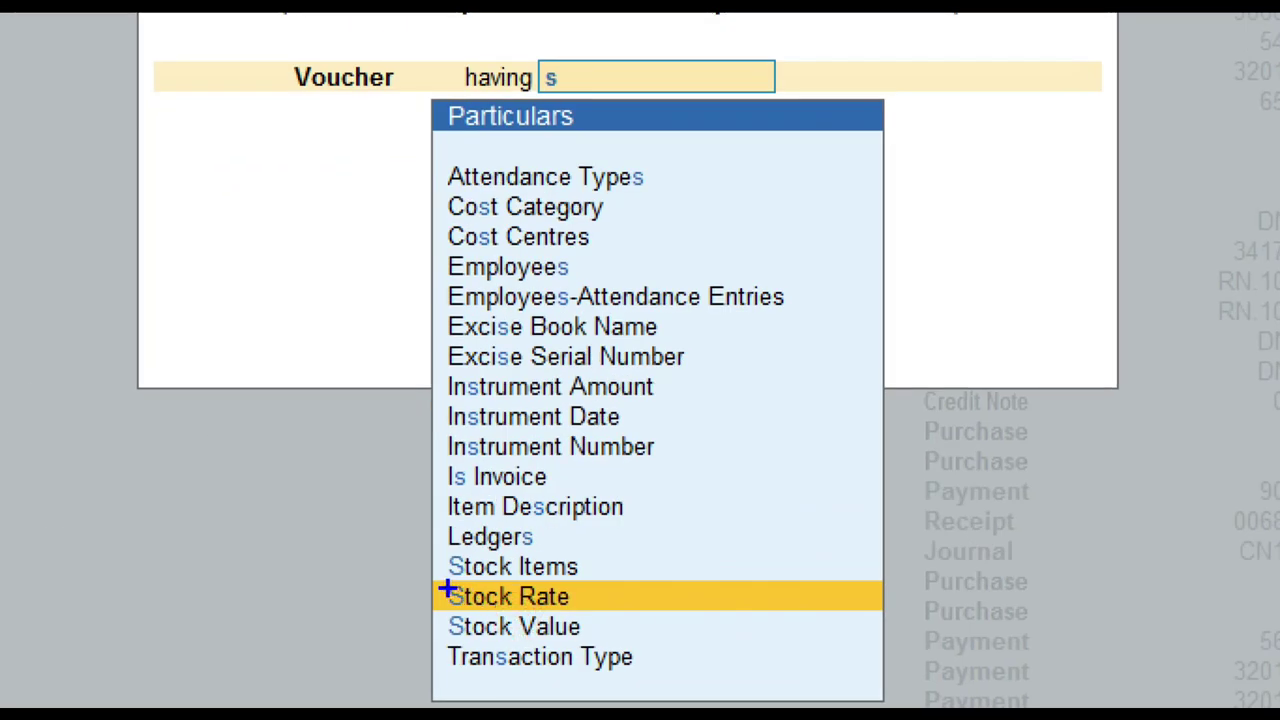
left_click_drag(414, 571, 598, 614)
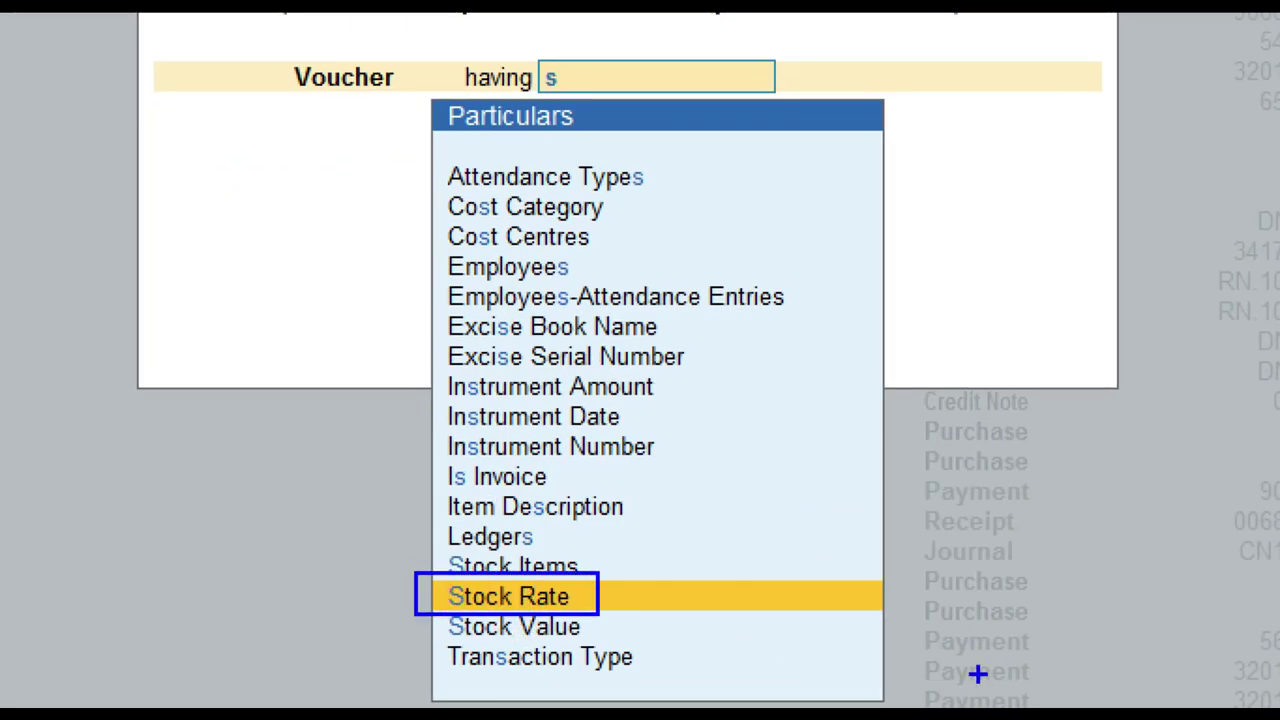
key("Return")
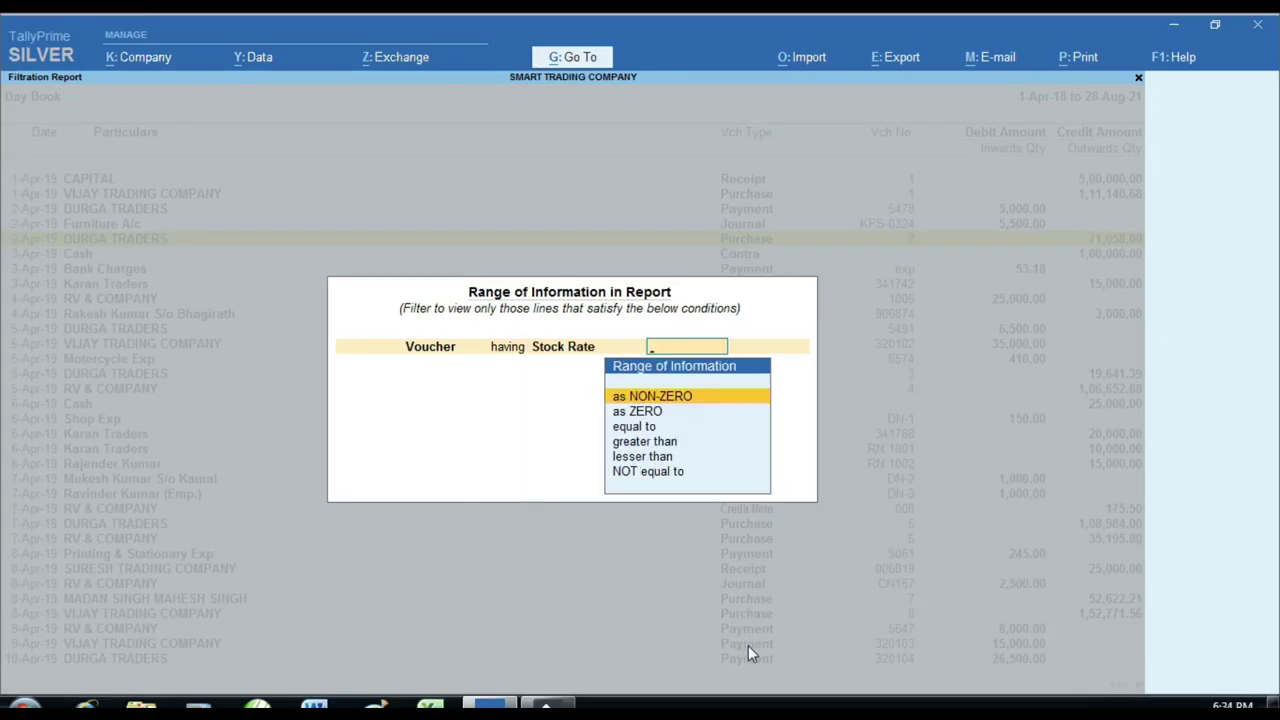
key("Down")
key("Down")
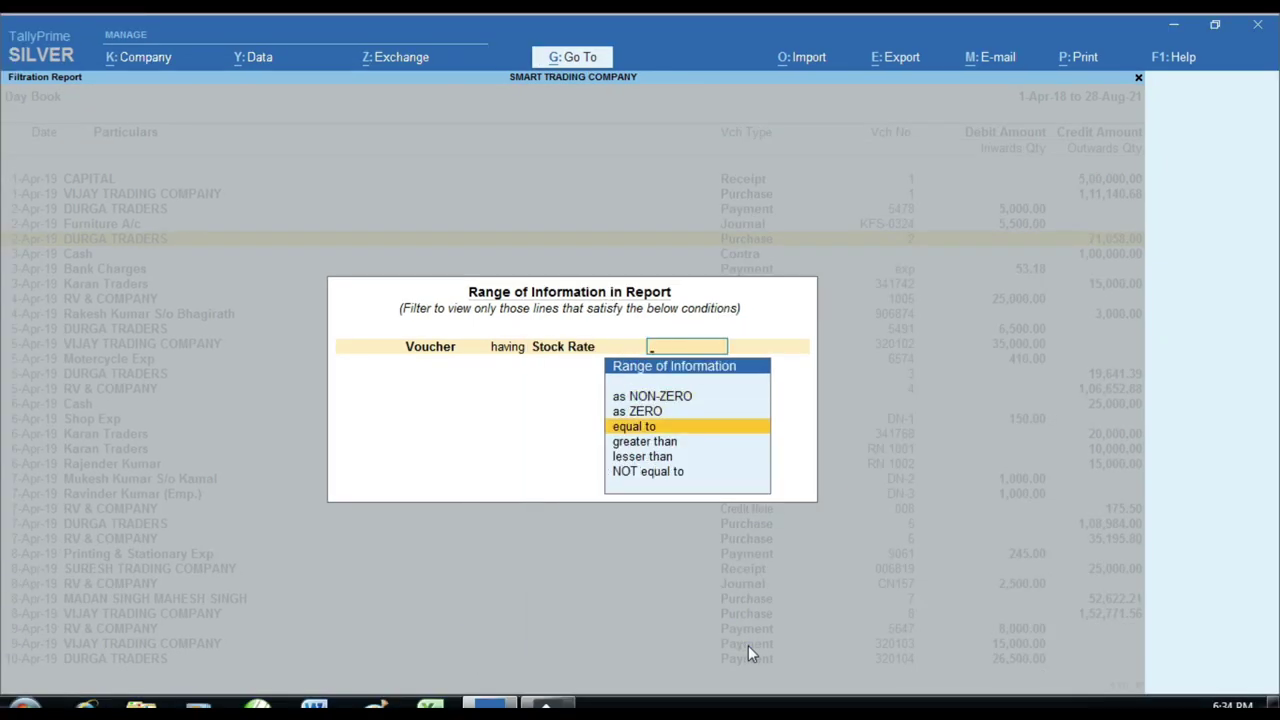
key("Return")
type("82.03")
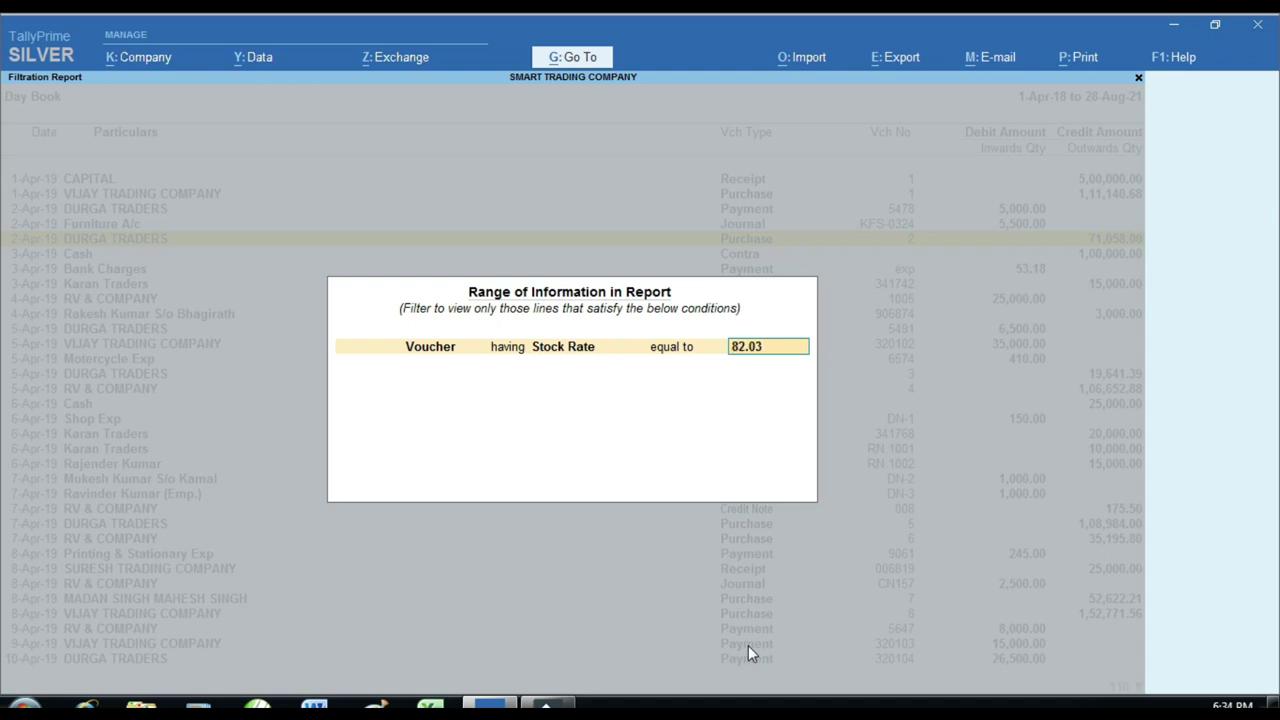
key("Return")
key("Return")
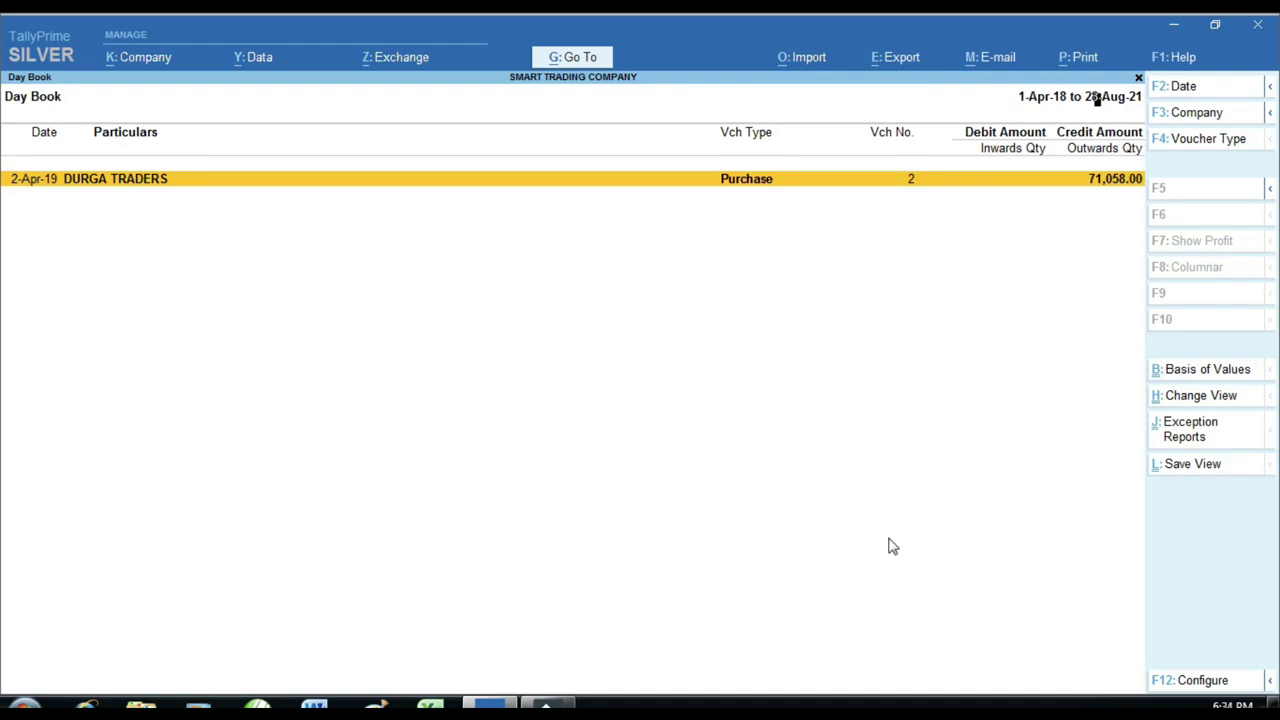
Check the 82.03 item rate in the filtered DURGA TRADERS purchase voucher, then close it
key("Return")
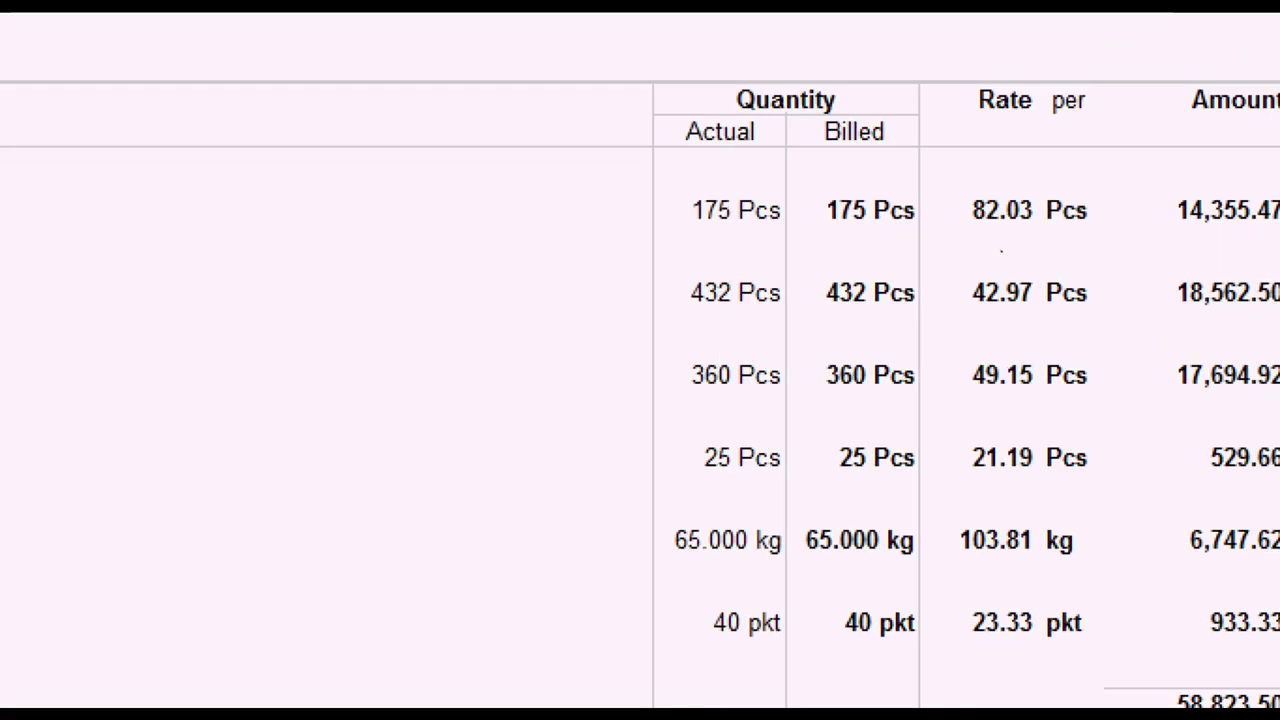
left_click_drag(976, 212, 1045, 247)
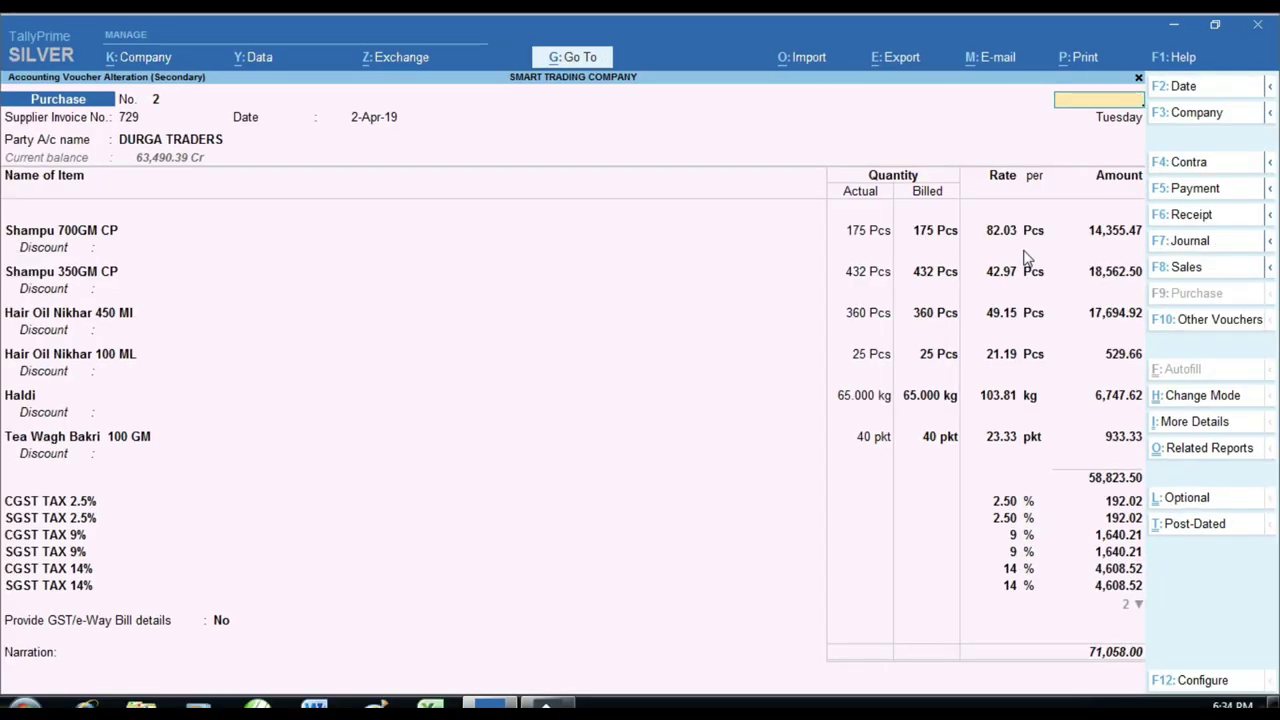
key("Escape")
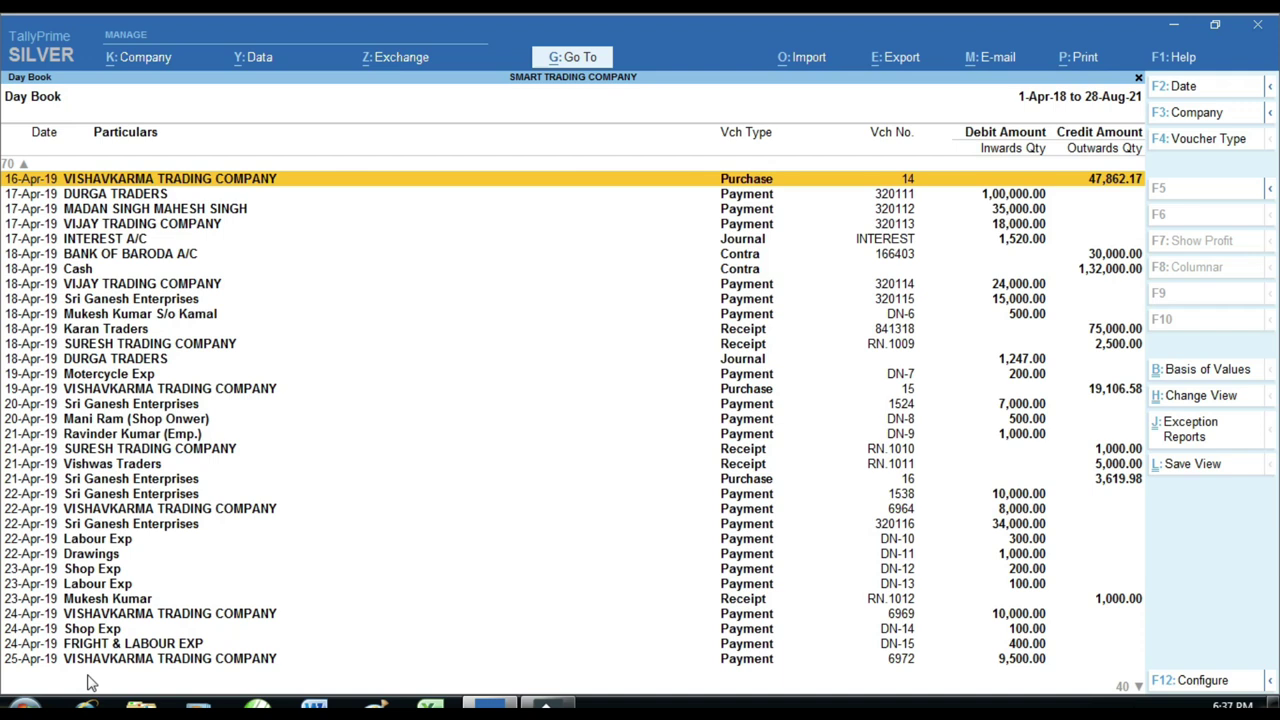
key("ctrl+F12")
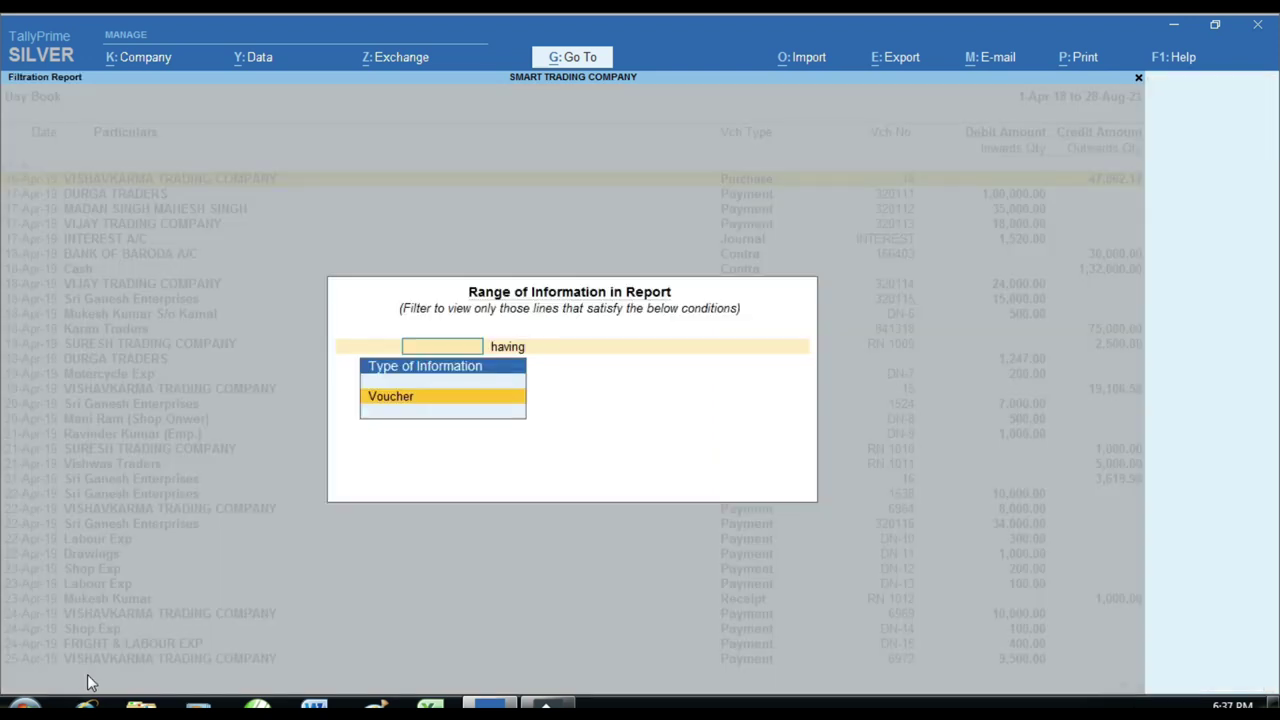
key("Return")
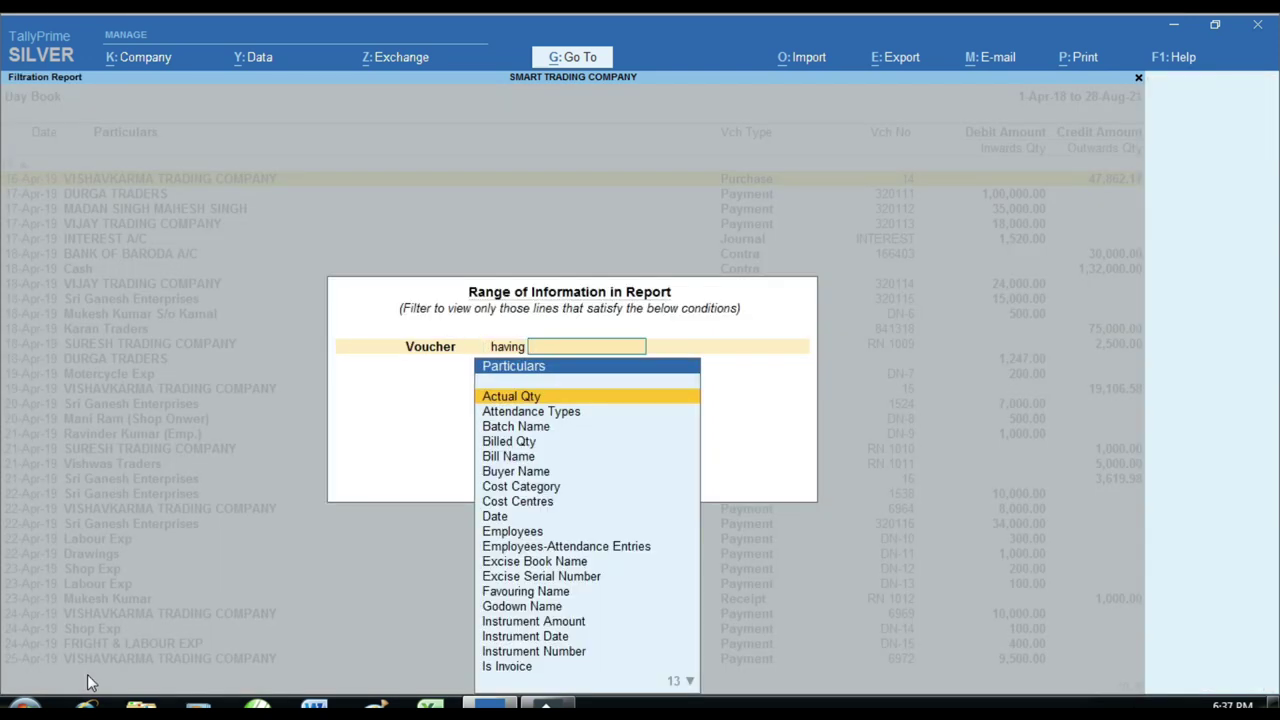
type("N")
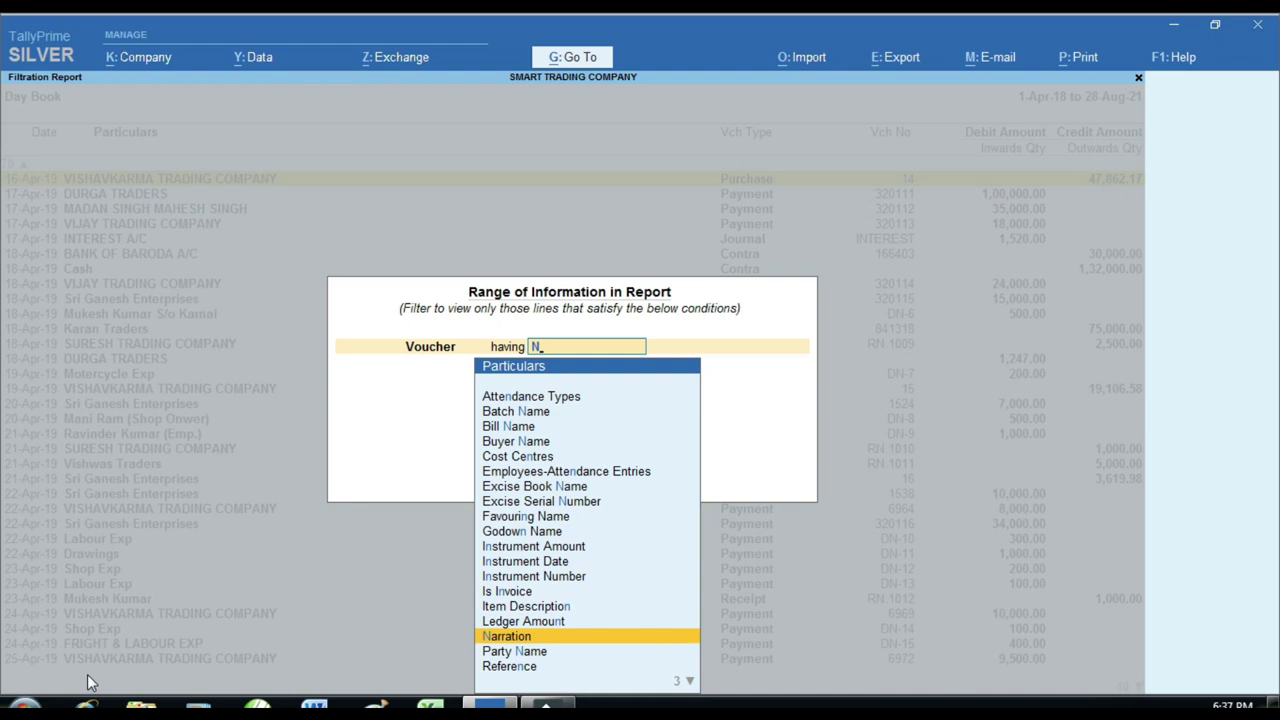
key("BackSpace")
key("Escape")
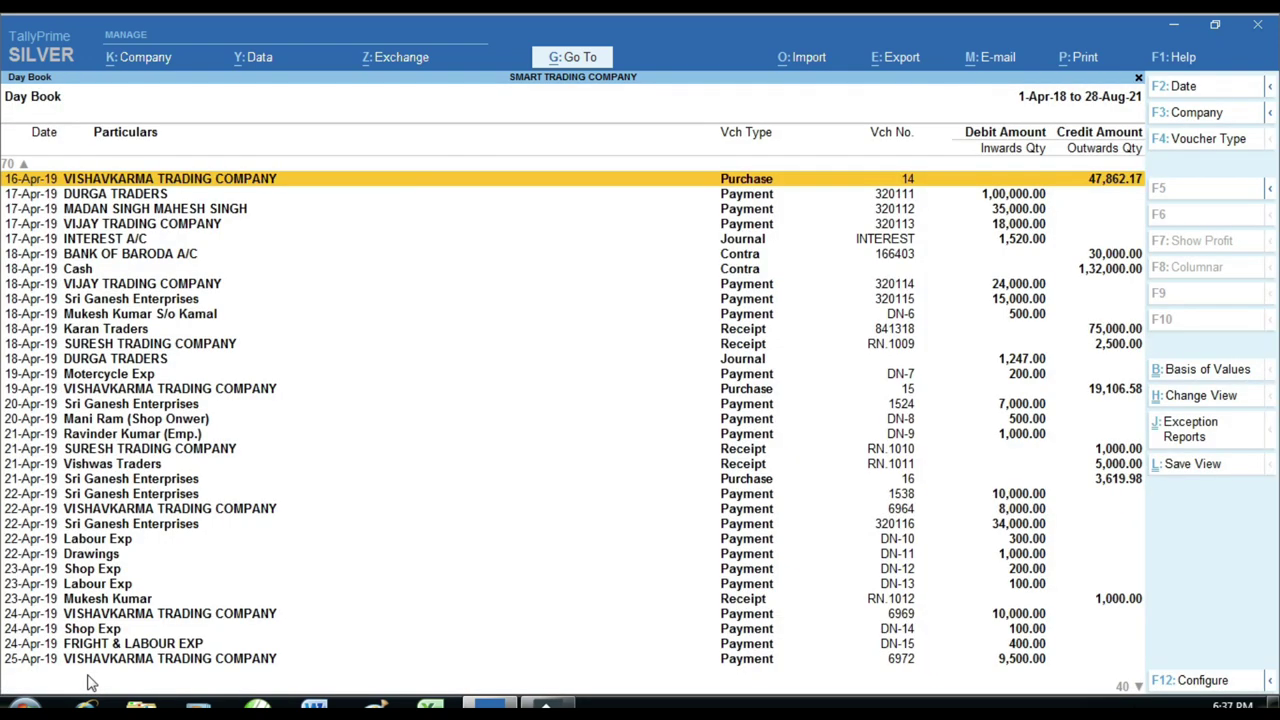
Open the 4-Aug-21 sales voucher STC/005 from the Day Book for alteration
key("End")
key("Up")
key("Up")
key("Up")
key("Up")
key("Up")
key("Up")
key("Up")
key("Up")
key("Up")
key("Up")
key("Up")
key("Up")
key("Up")
key("Up")
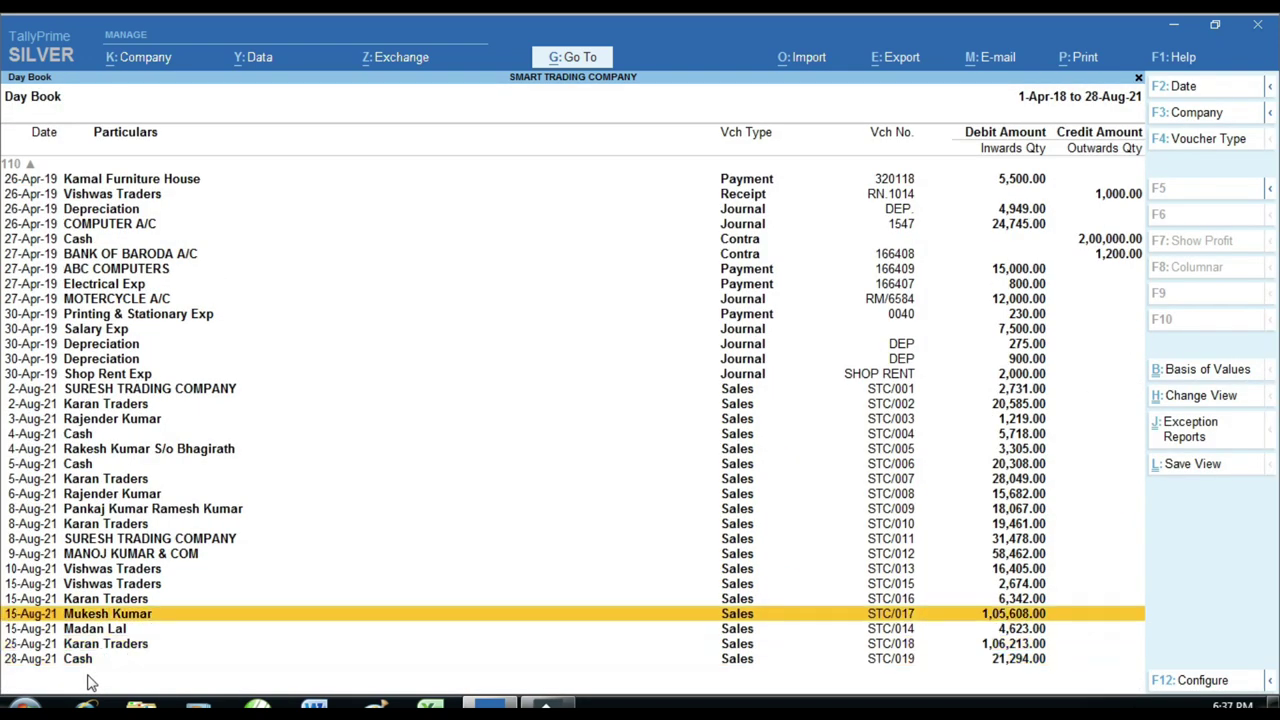
key("Return")
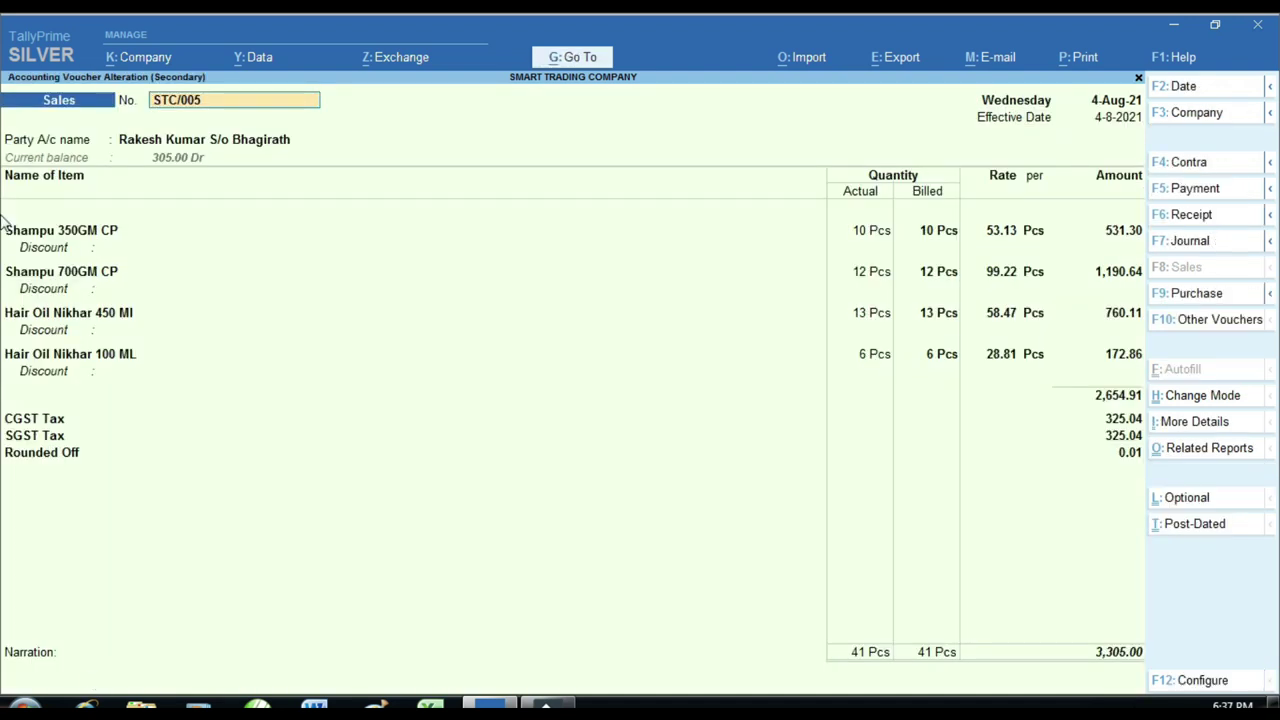
Enter the narration "RJ 13 GA 1234" in sales voucher STC/005 and accept the voucher
key("ctrl")
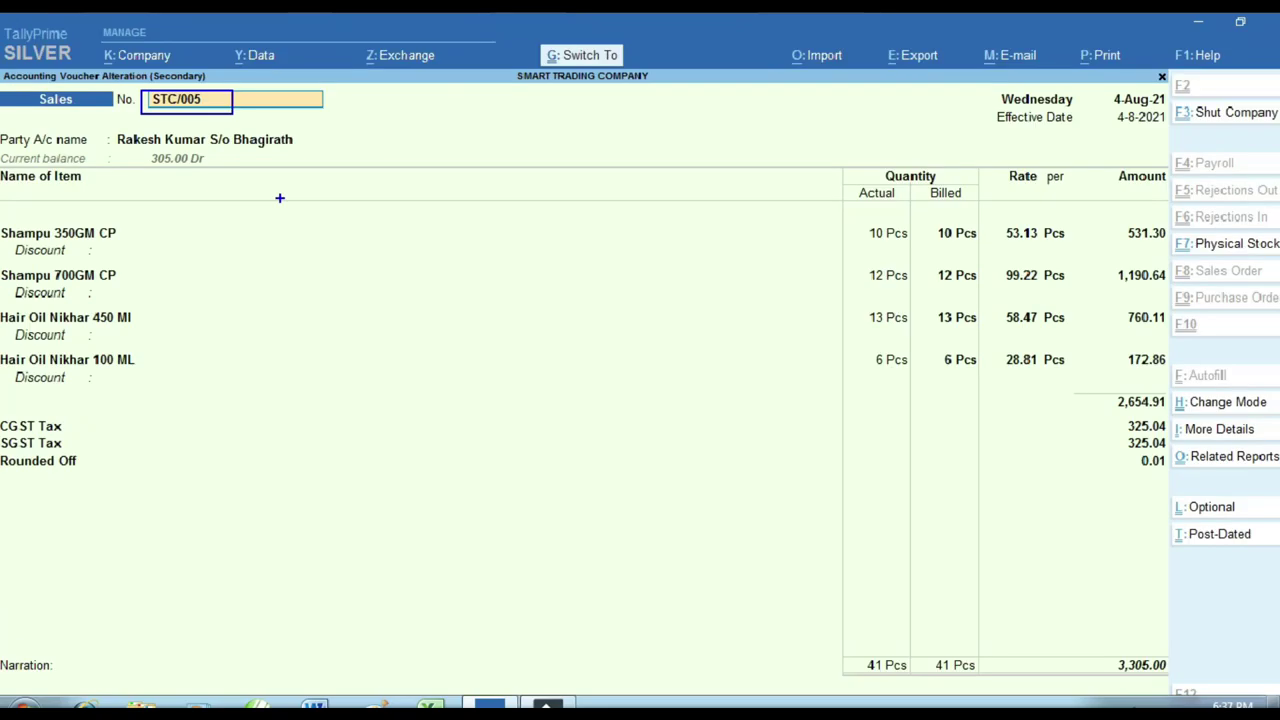
left_click(494, 342)
key("ctrl")
key("Return")
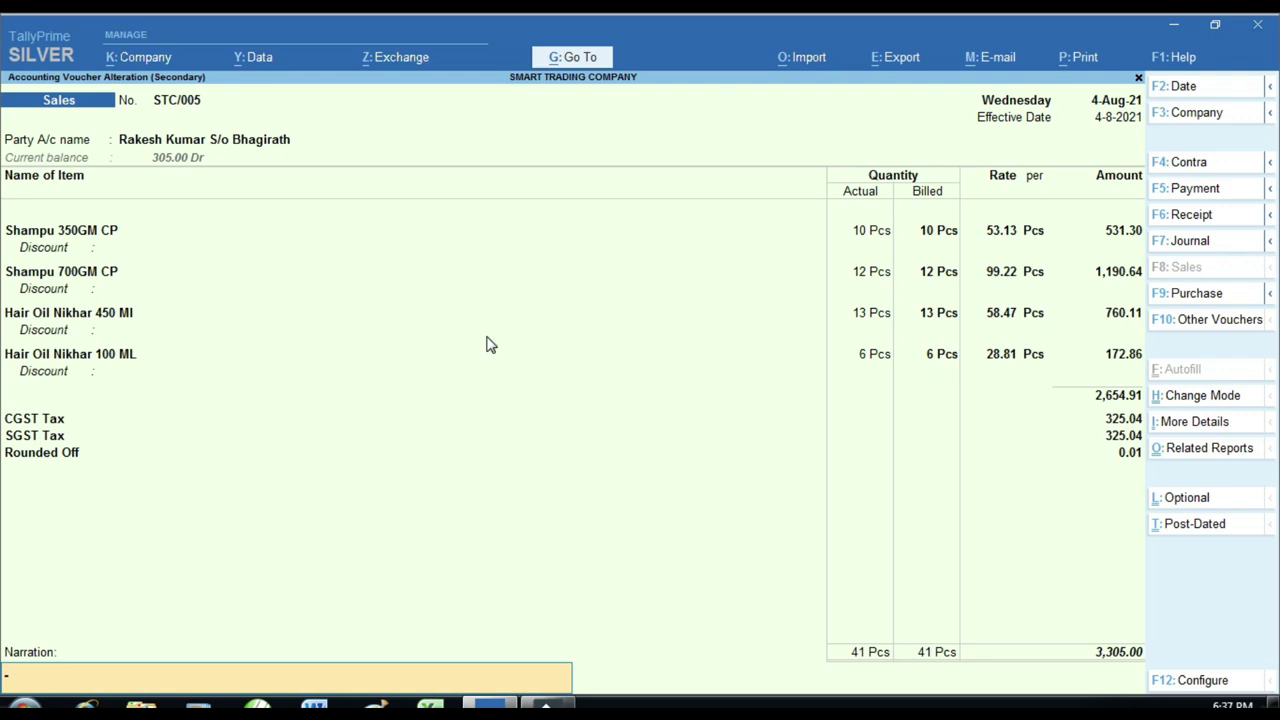
type("RJ 13 GA 1234")
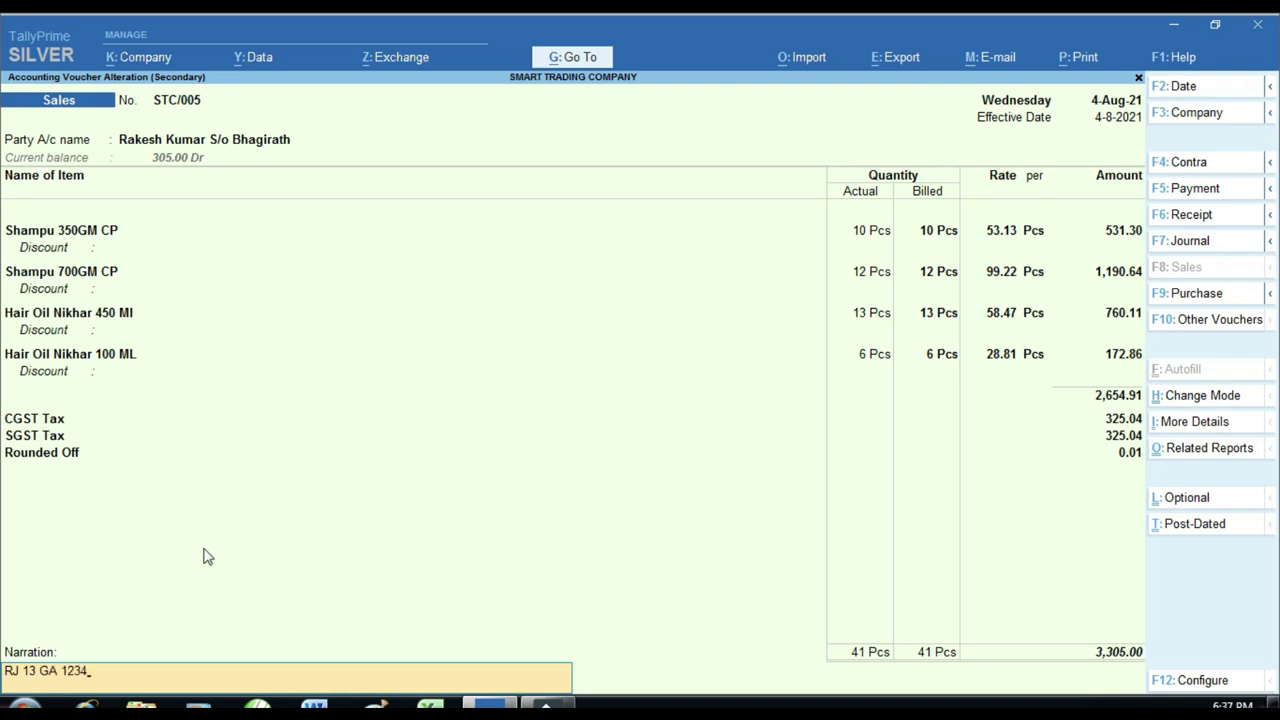
key("ctrl")
key("Return")
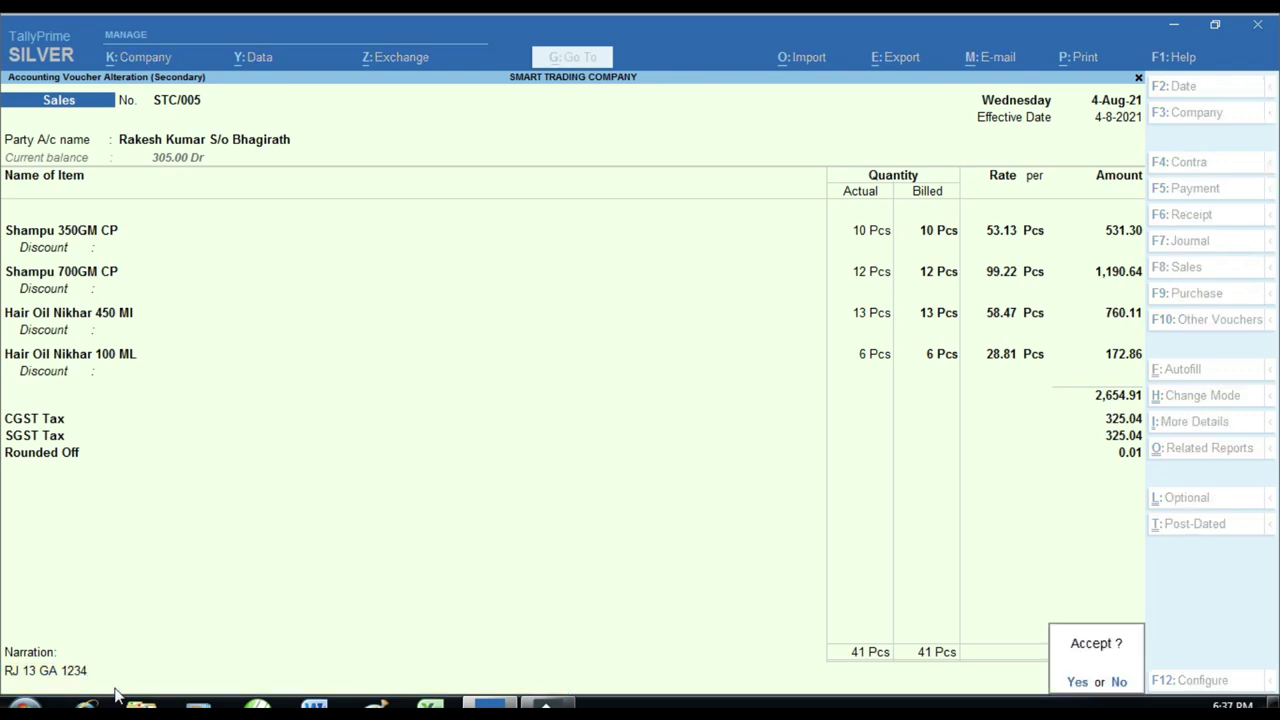
key("Return")
Reopen sales voucher STC/005 to check its narration, then quit it without saving
key("Return")
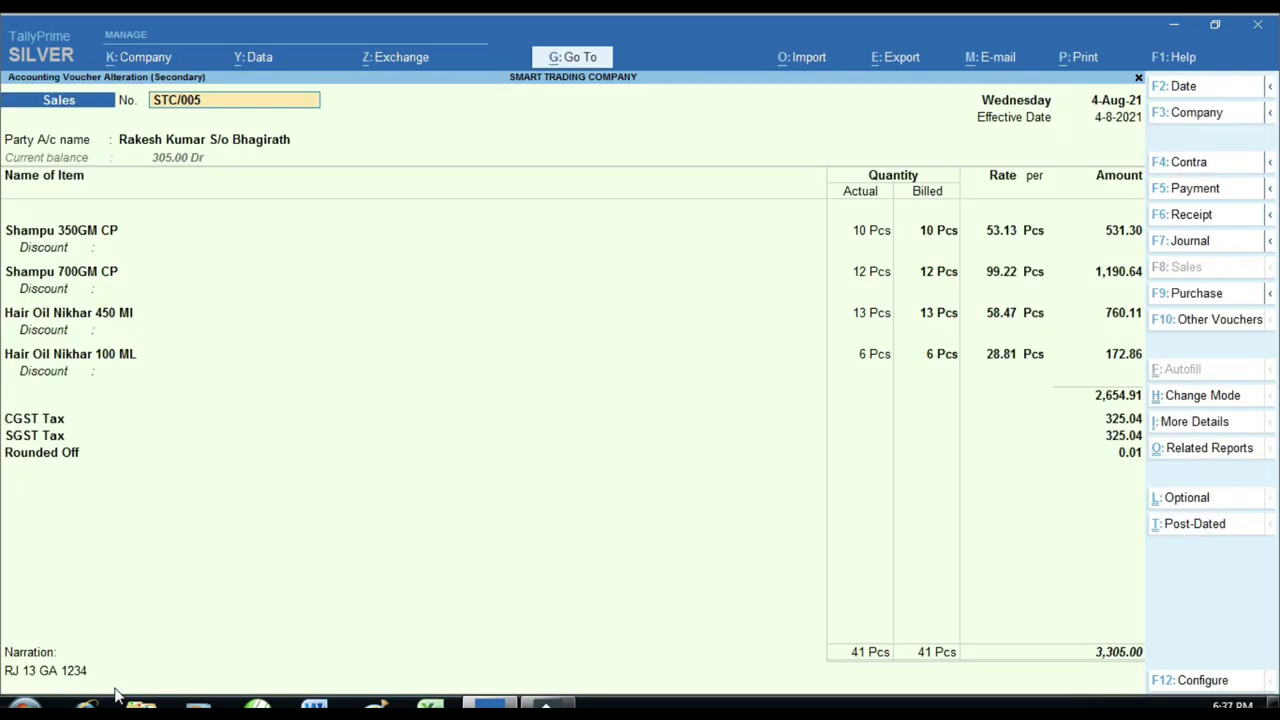
key("BackSpace")
key("Escape")
key("y")
Add the narration "RJ 13 GA 1234" to the 8-Aug-21 Karan Traders sales voucher STC/010 and accept it
key("Down")
key("Down")
key("Down")
key("Down")
key("Down")
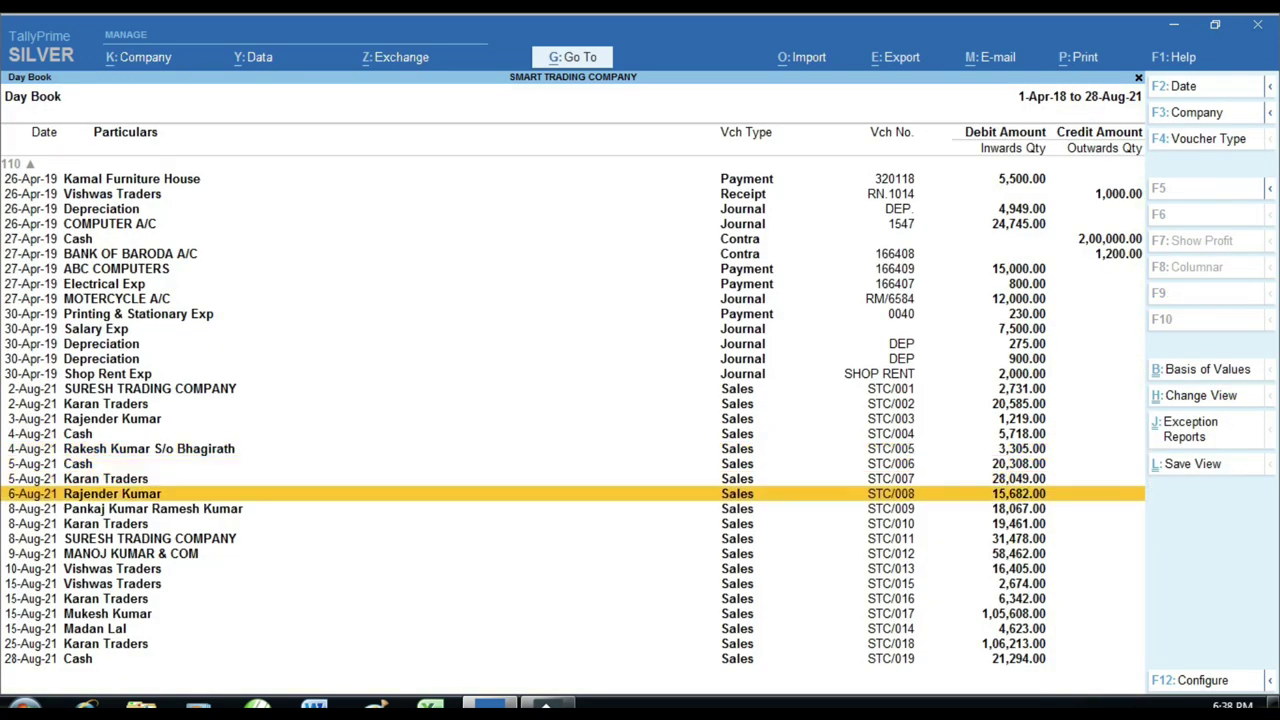
key("Return")
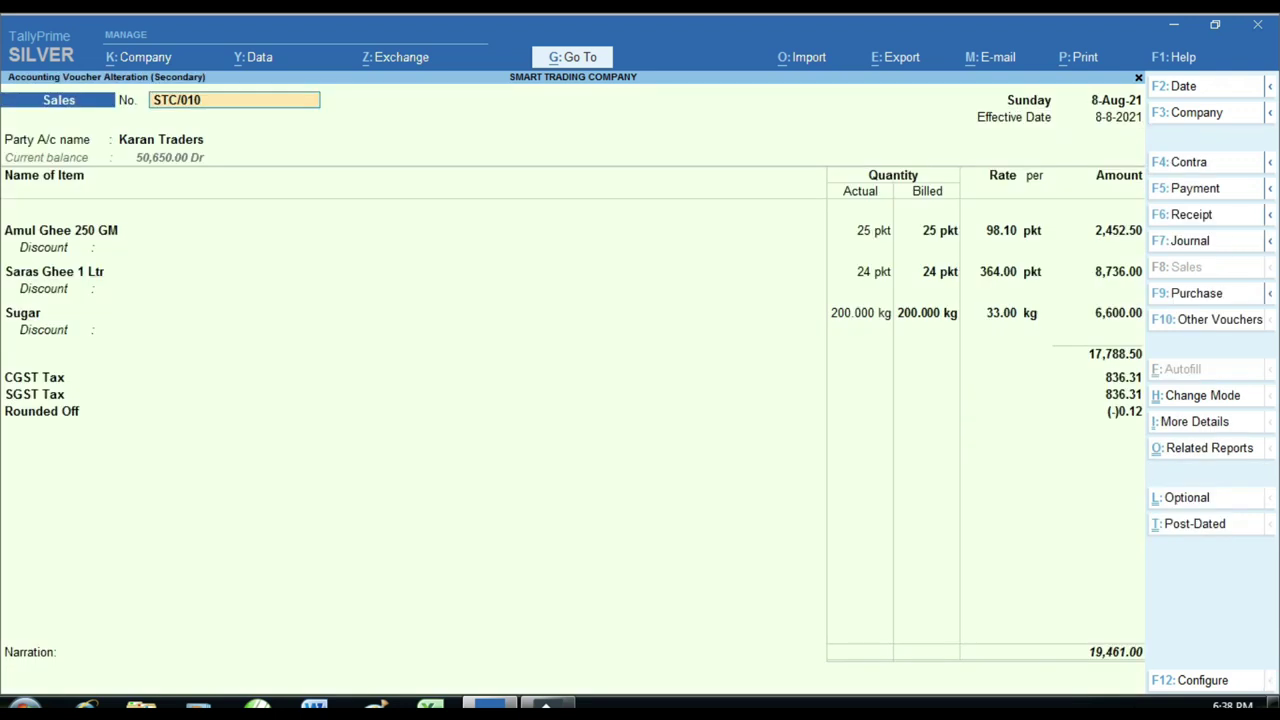
key("Return")
type("RJ 13")
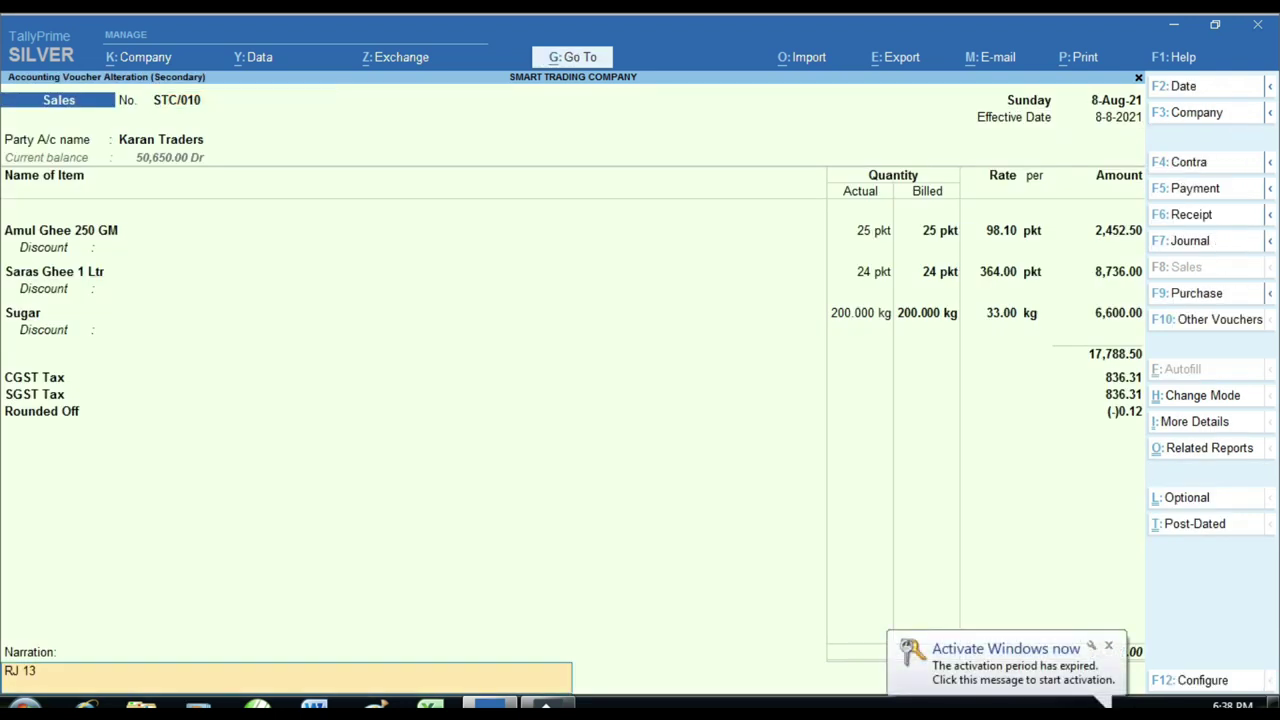
type(" GA 1234")
key("Return")
key("Return")
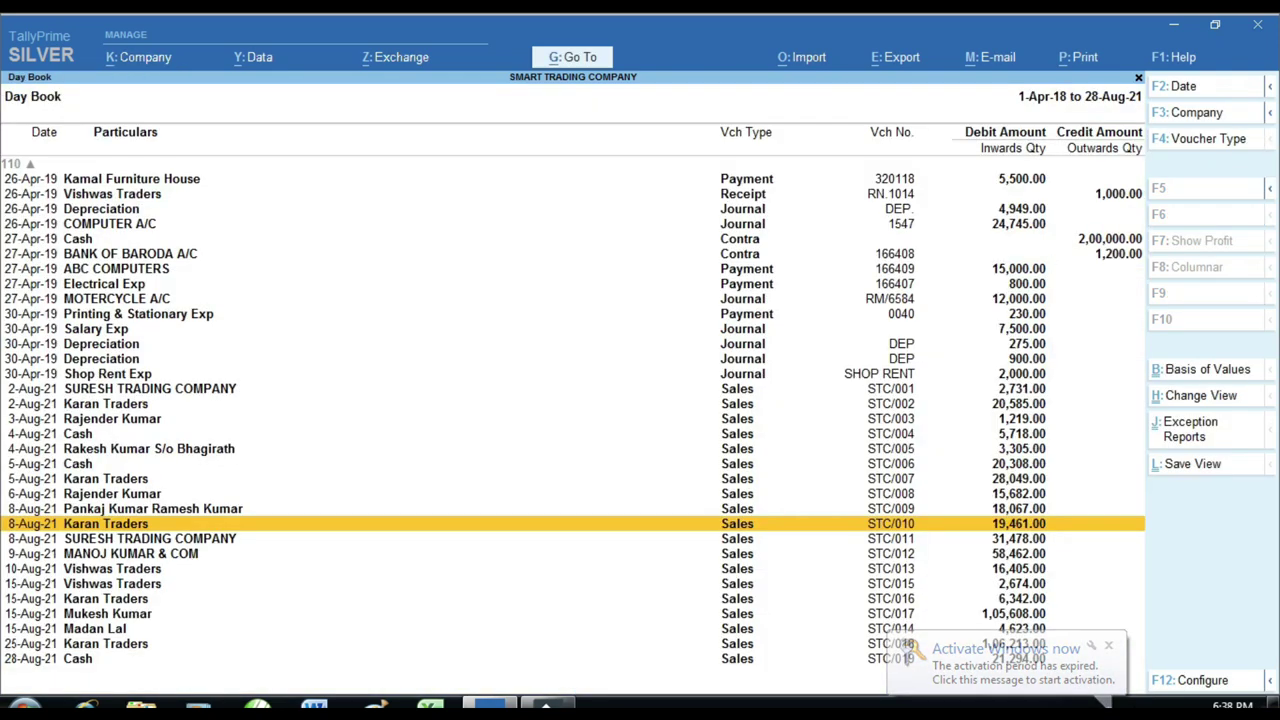
Reopen Karan Traders sales voucher STC/010 to check it, then quit without saving
key("Return")
key("BackSpace")
key("Escape")
key("y")
Open the 4-Aug-21 sales voucher STC/005 to check its narration and quit it without saving
key("Up")
key("Up")
key("Up")
key("Up")
key("Return")
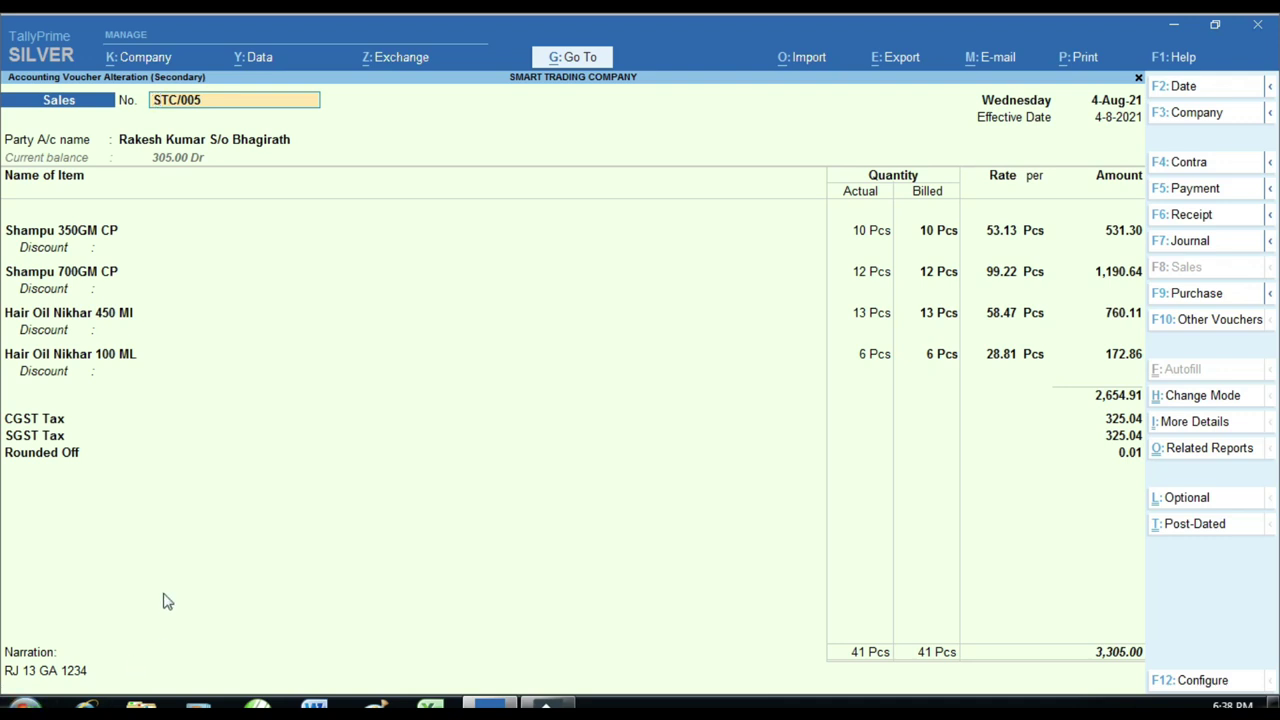
key("BackSpace")
key("Escape")
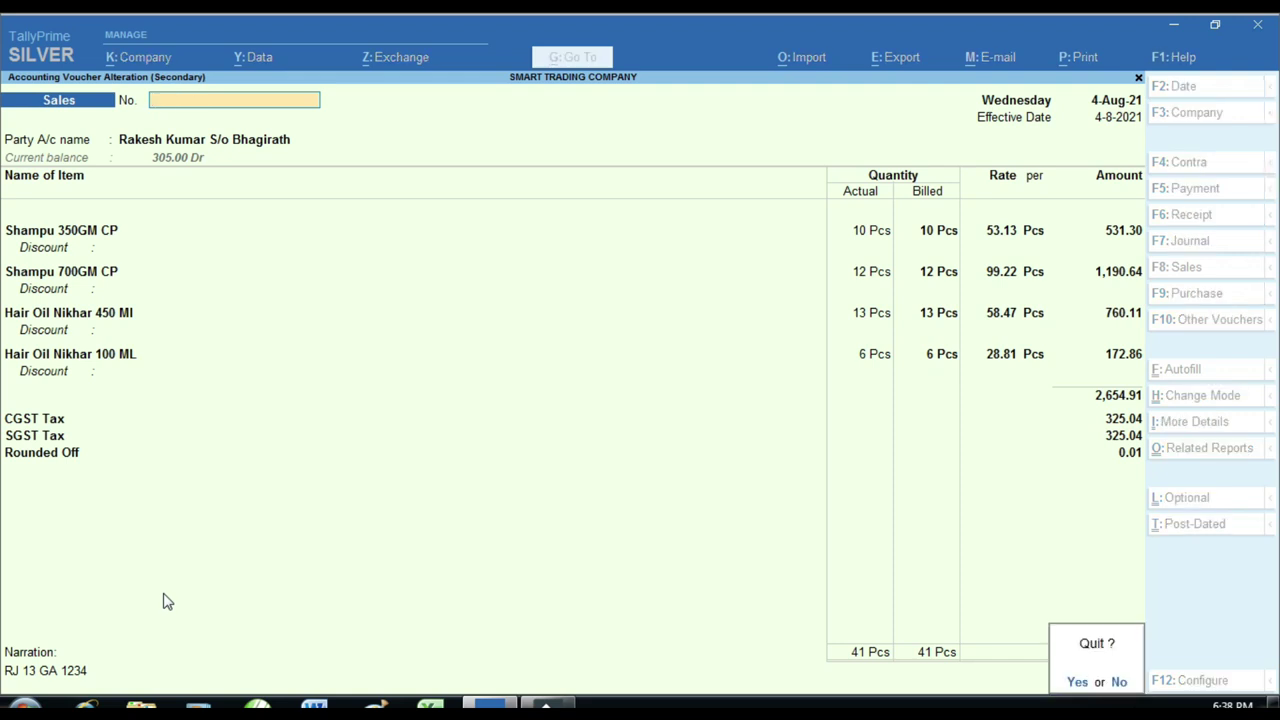
key("y")
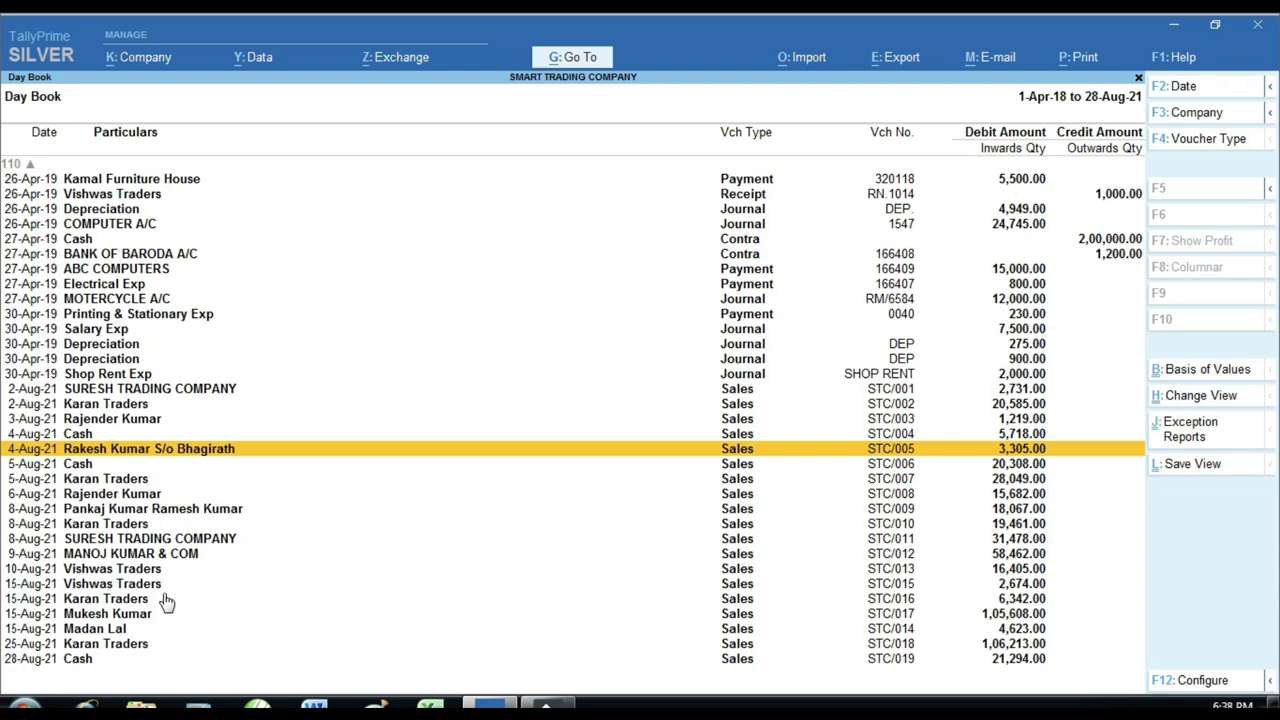
Start a range filter on the Day Book for vouchers having Narration
key("alt")
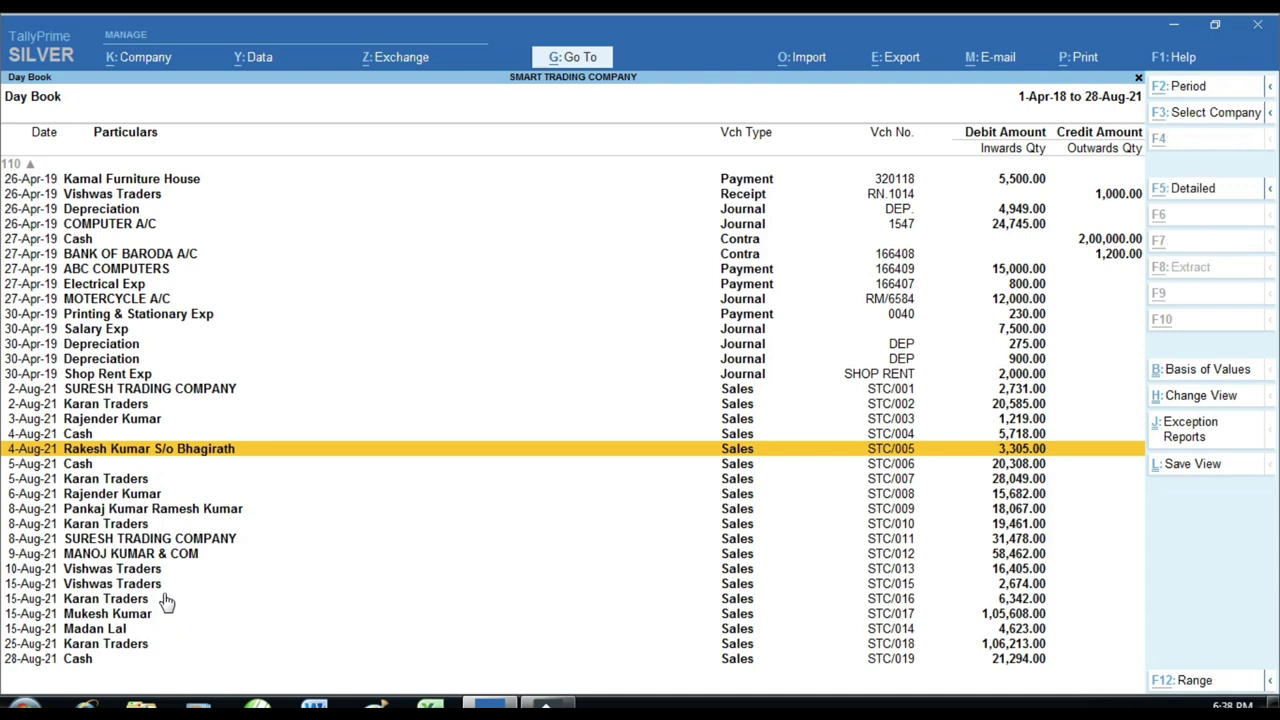
key("alt+F12")
key("Return")
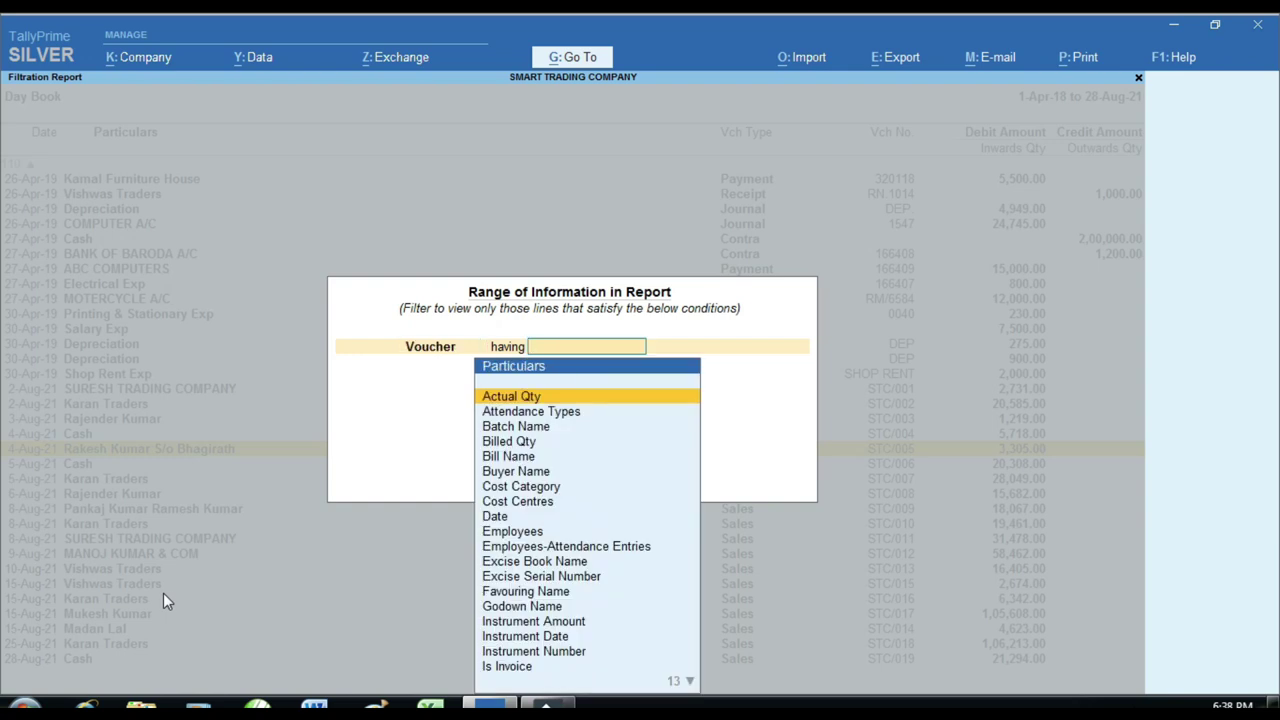
type("N")
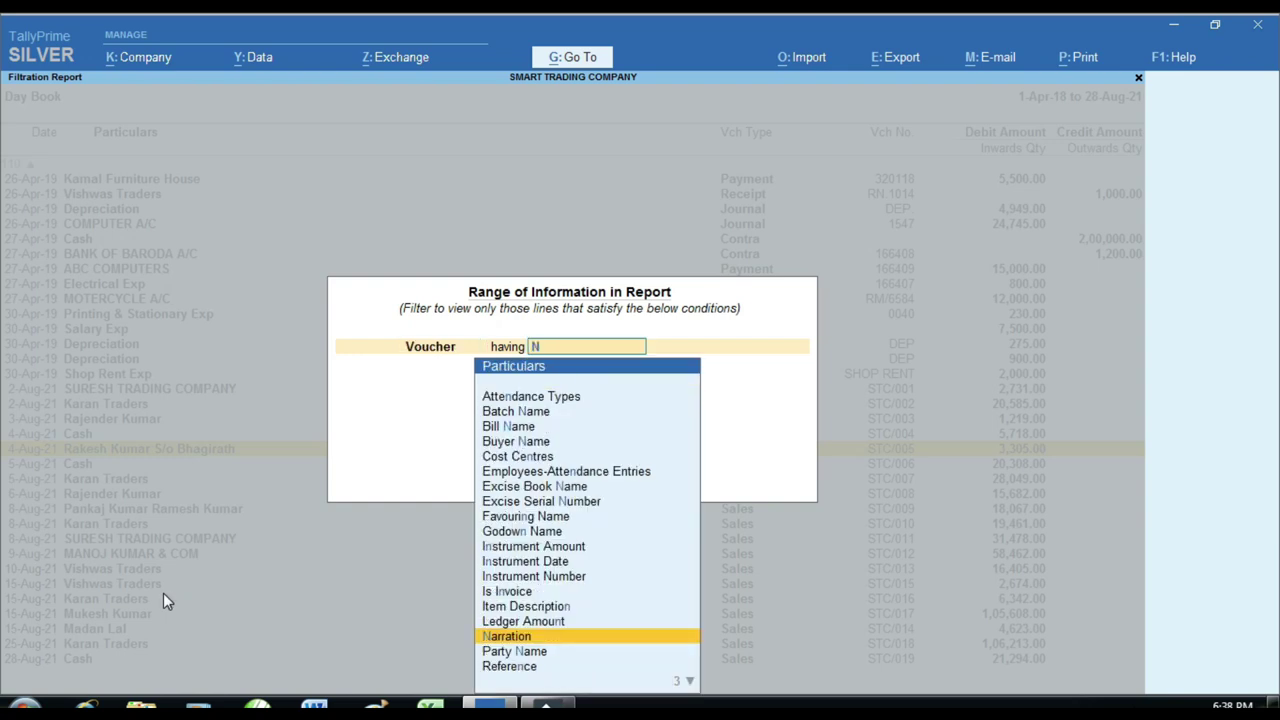
key("Return")
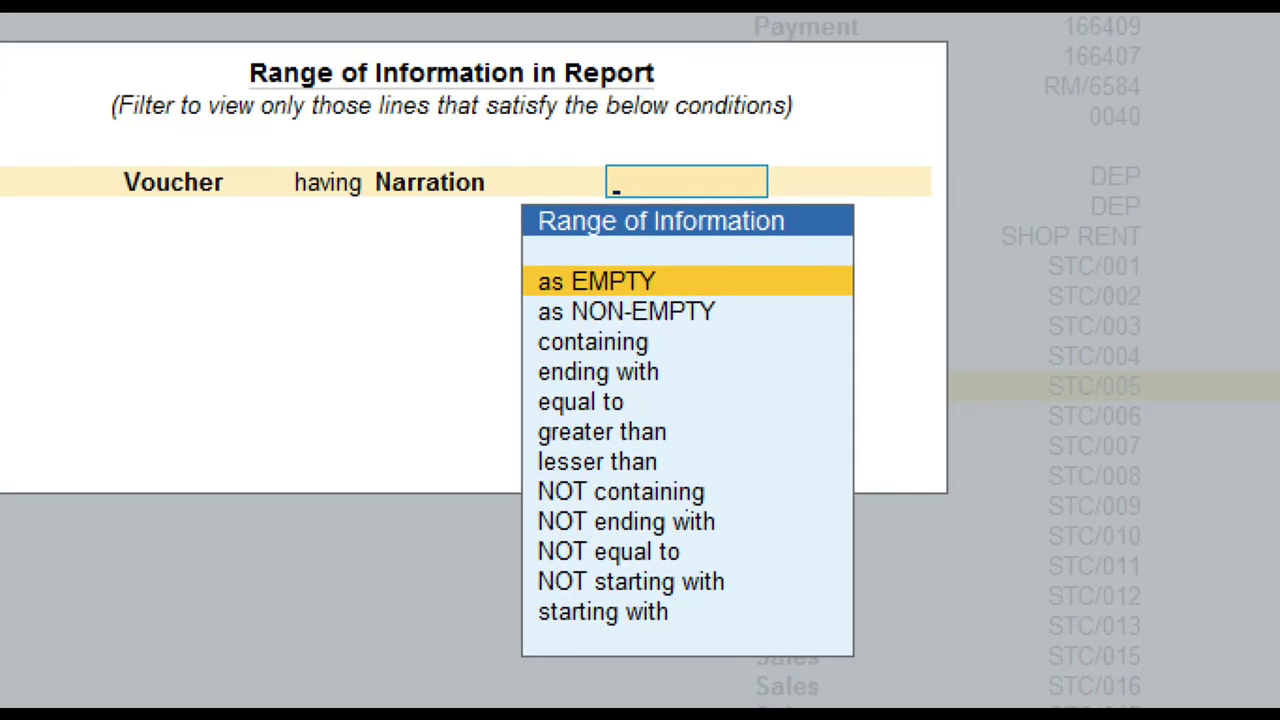
Set the narration condition to containing "1234" and apply the filter to the Day Book
left_click_drag(514, 591, 722, 638)
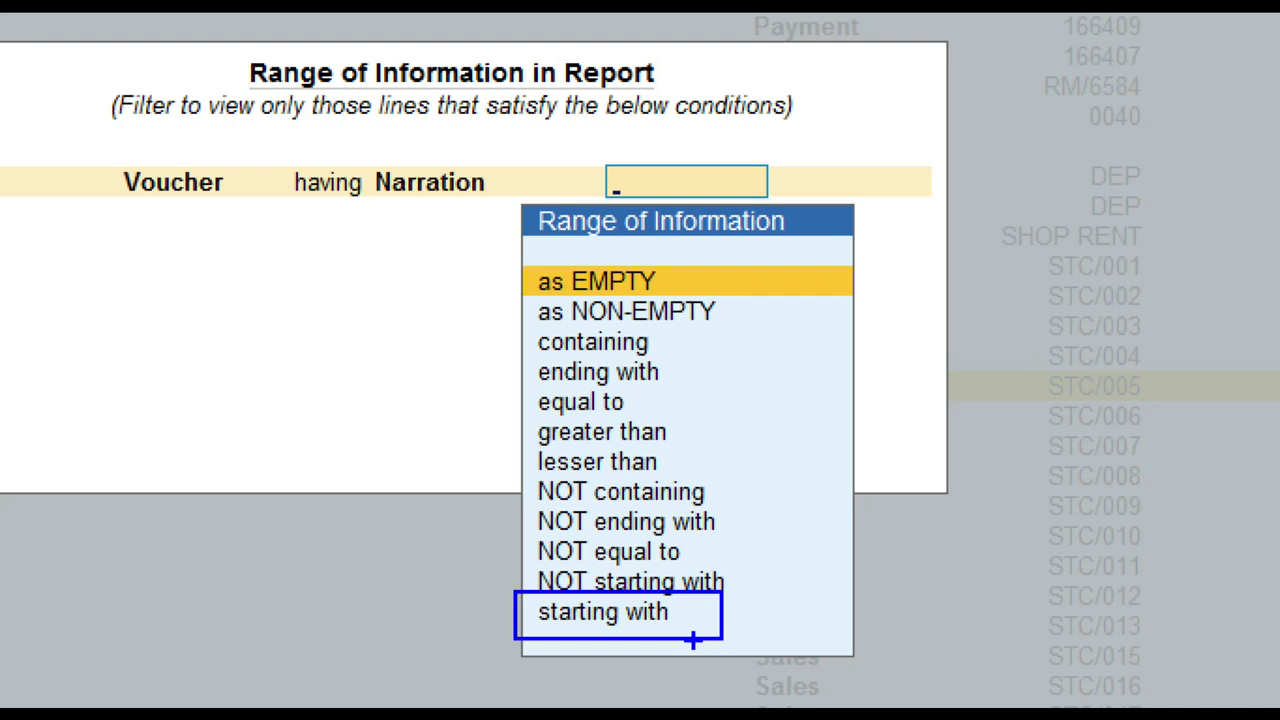
mouse_move(516, 322)
left_mouse_down()
mouse_move(700, 371)
mouse_move(886, 353)
left_mouse_up()
key("Down")
key("Down")
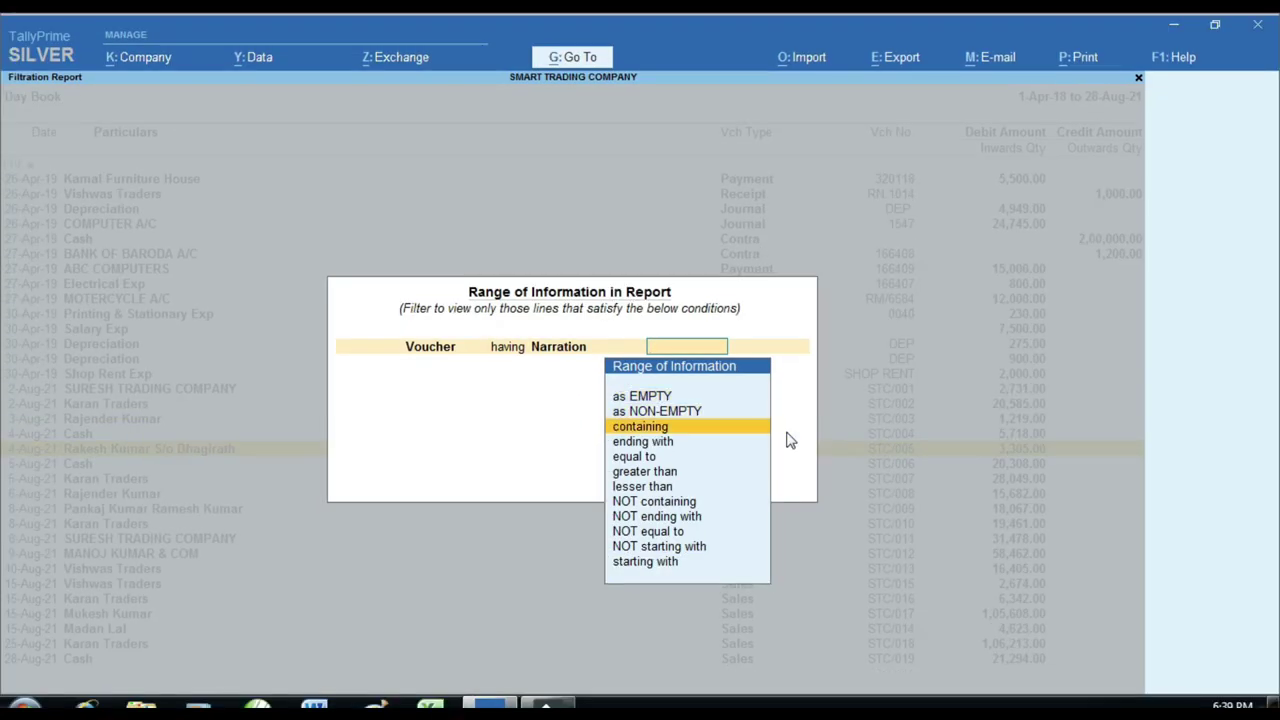
key("Return")
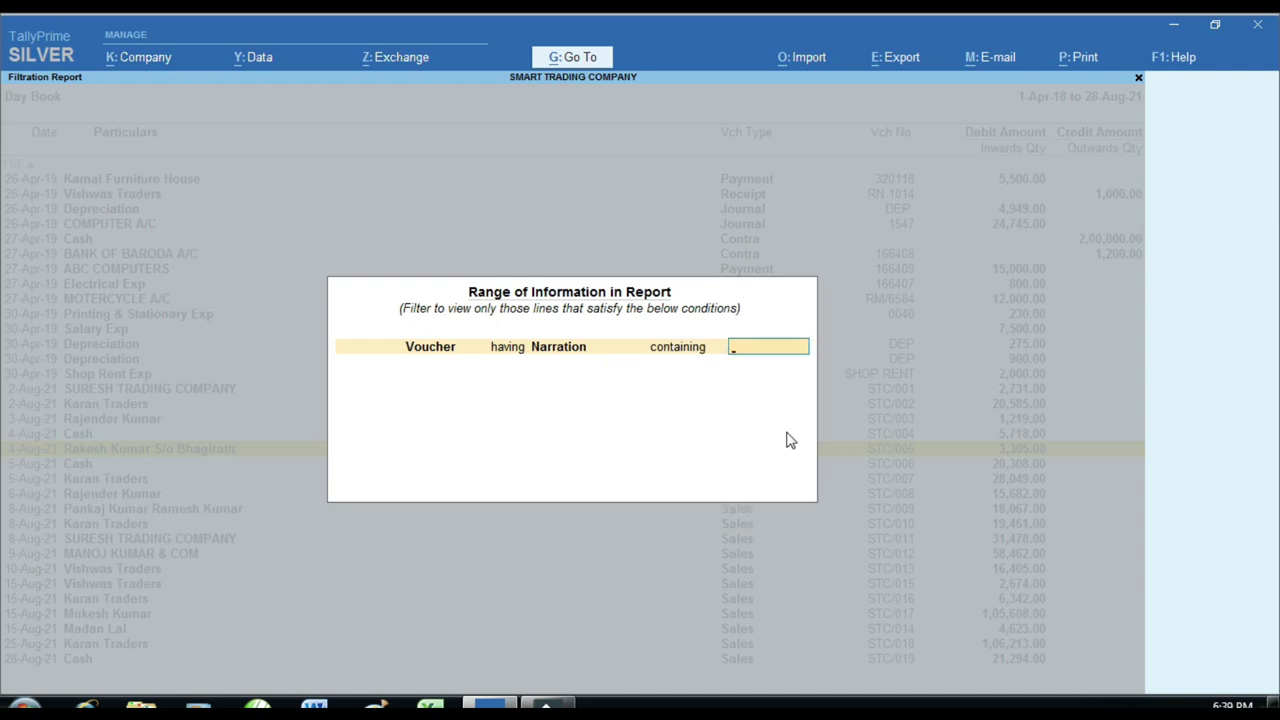
type("1234")
key("Return")
key("Return")
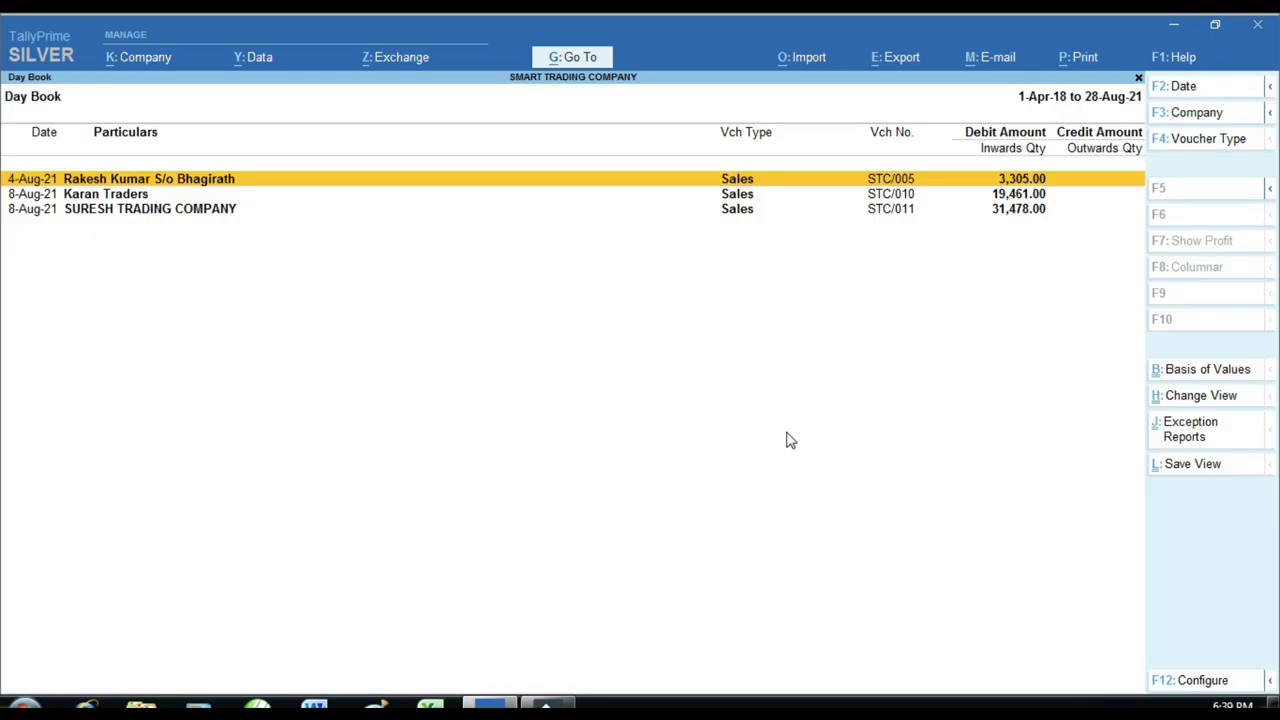
Open voucher STC/005 from the filtered list to check its narration, and quit without saving
left_click(929, 200)
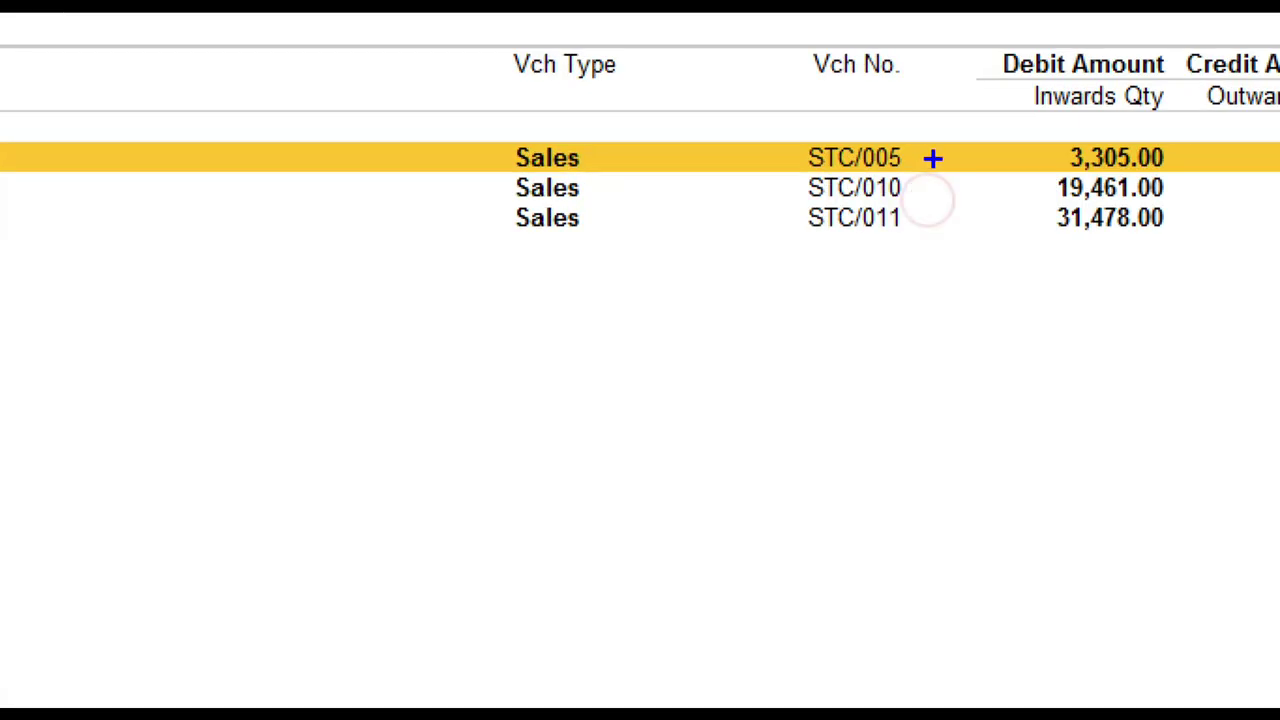
mouse_move(766, 124)
left_mouse_down()
mouse_move(894, 260)
mouse_move(966, 292)
left_mouse_up()
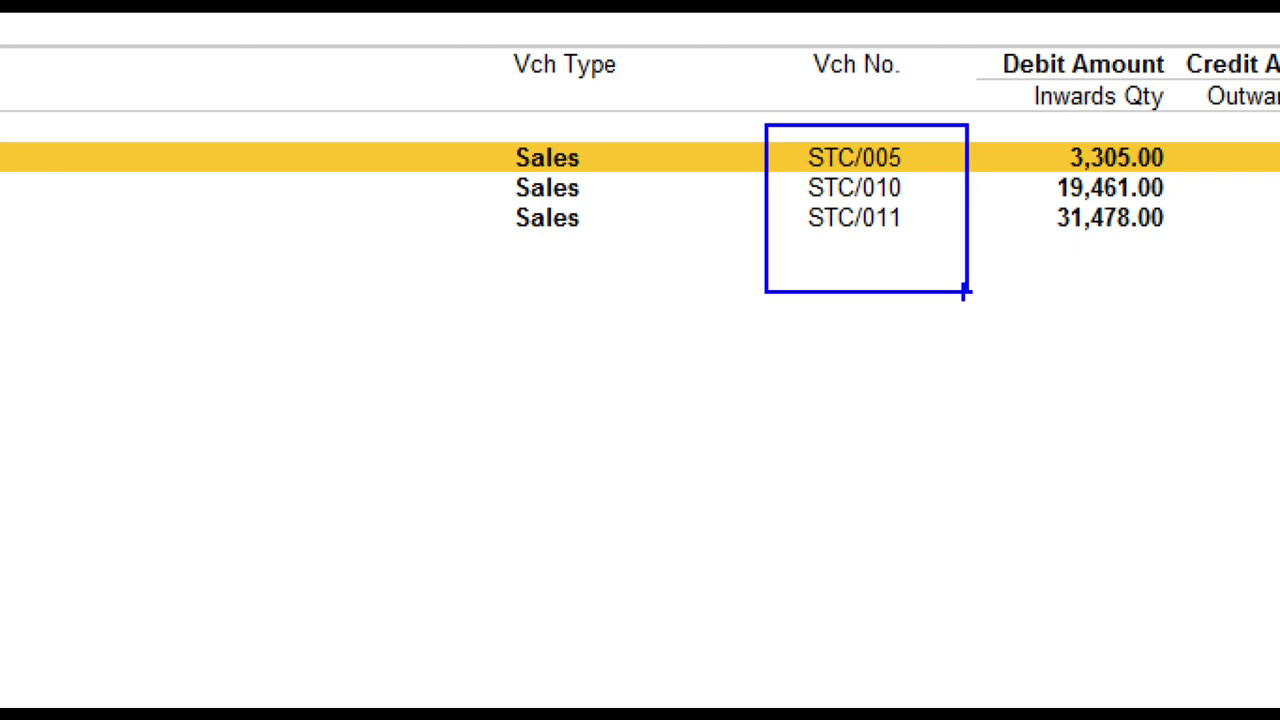
key("Down")
key("Up")
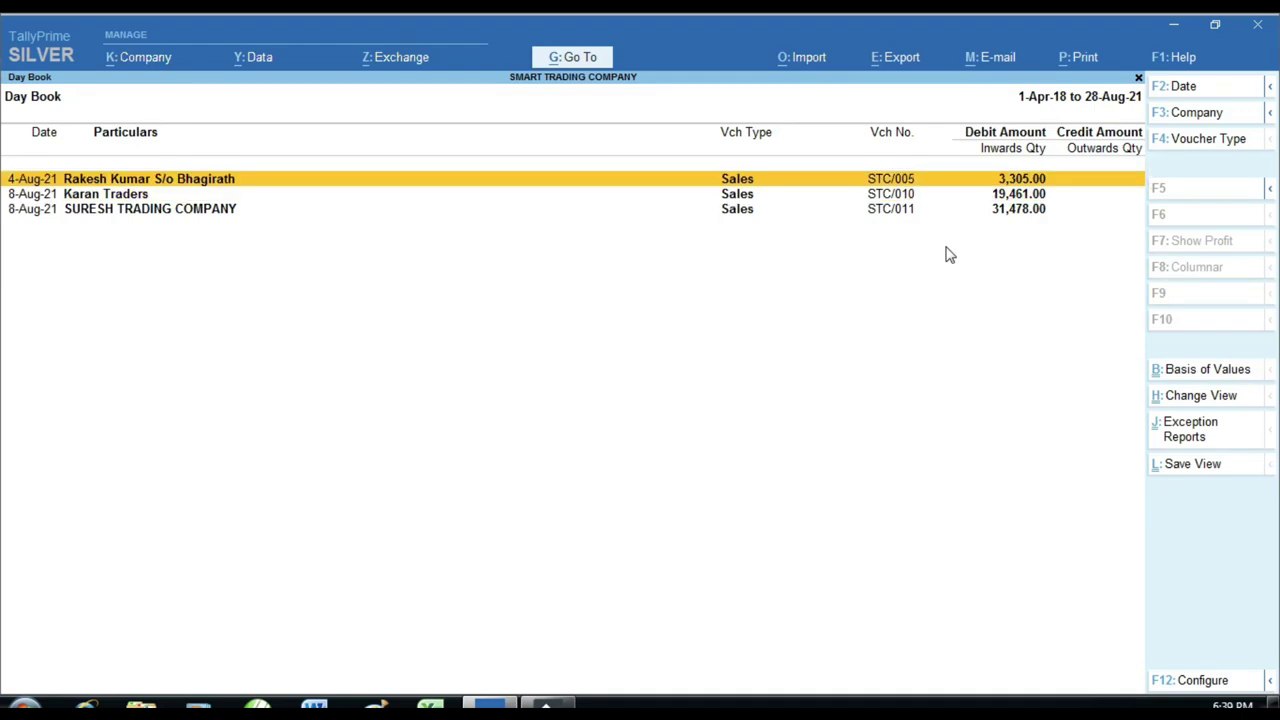
key("Return")
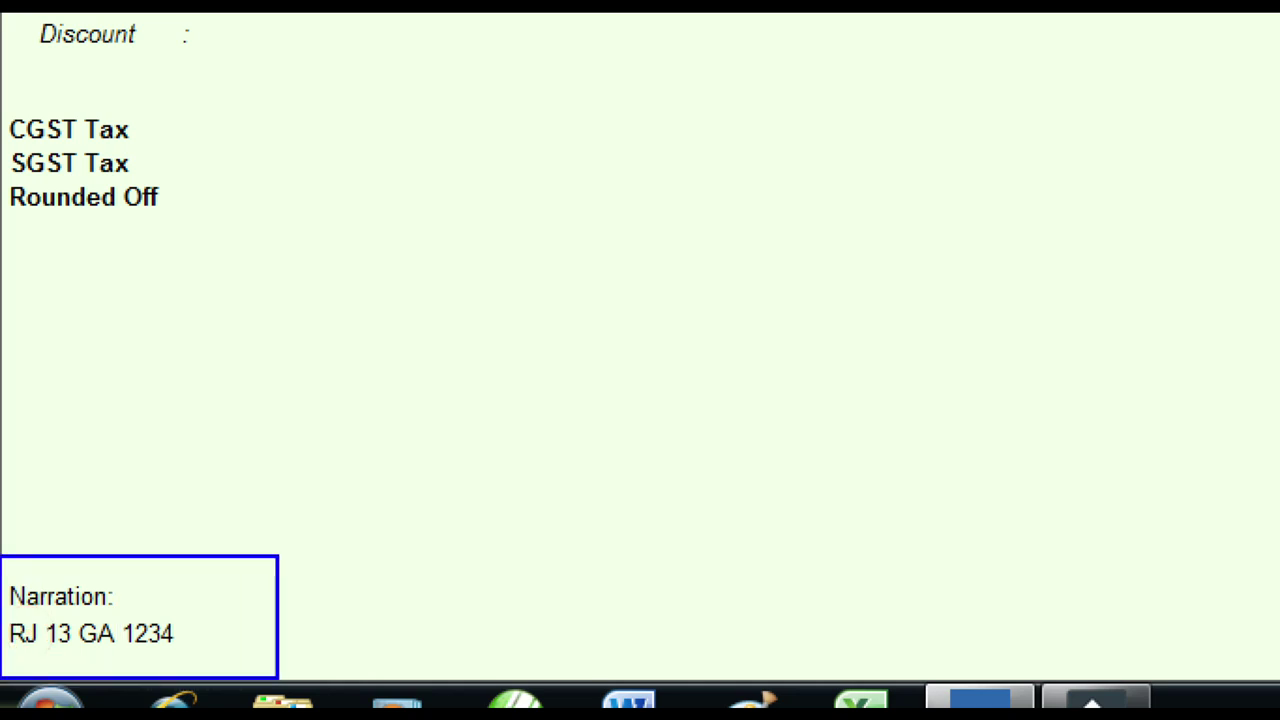
key("Escape")
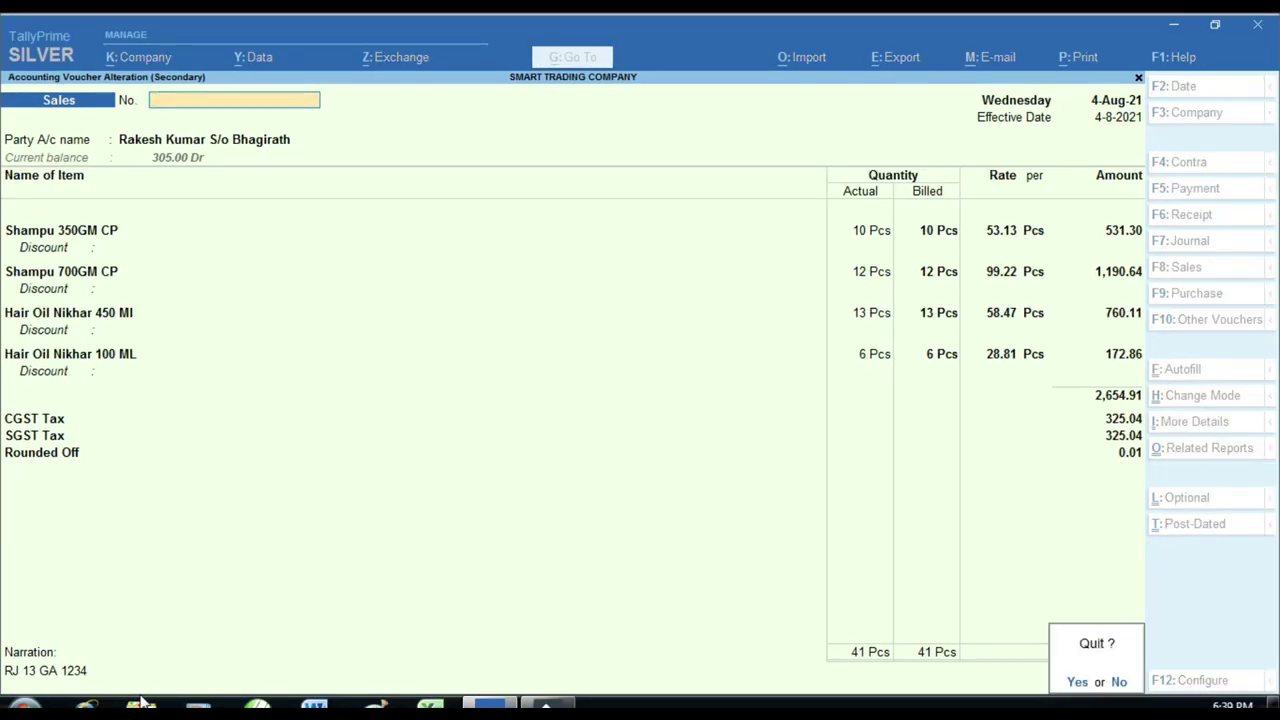
key("y")
Check the narration of filtered Karan Traders voucher STC/010 and quit it without saving
key("Down")
key("Return")
key("ctrl")
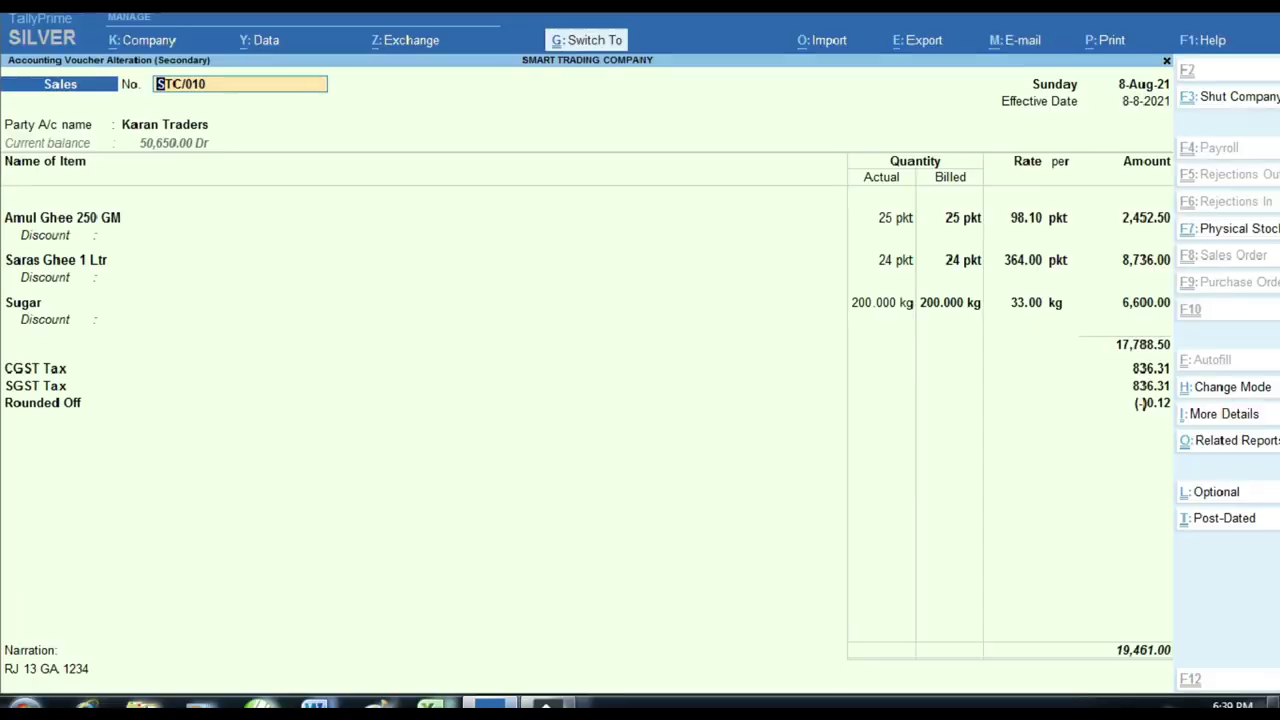
key("Escape")
key("y")
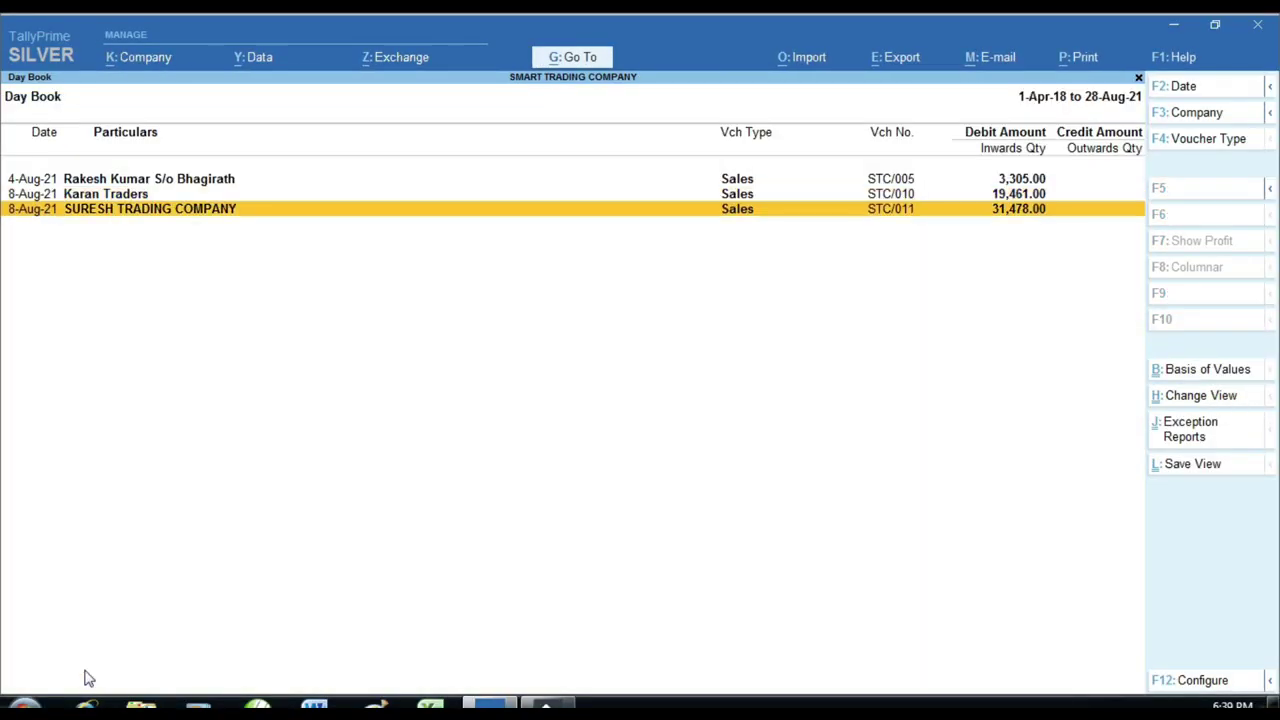
Check the narration of filtered SURESH TRADING COMPANY voucher STC/011 and quit it without saving
key("Return")
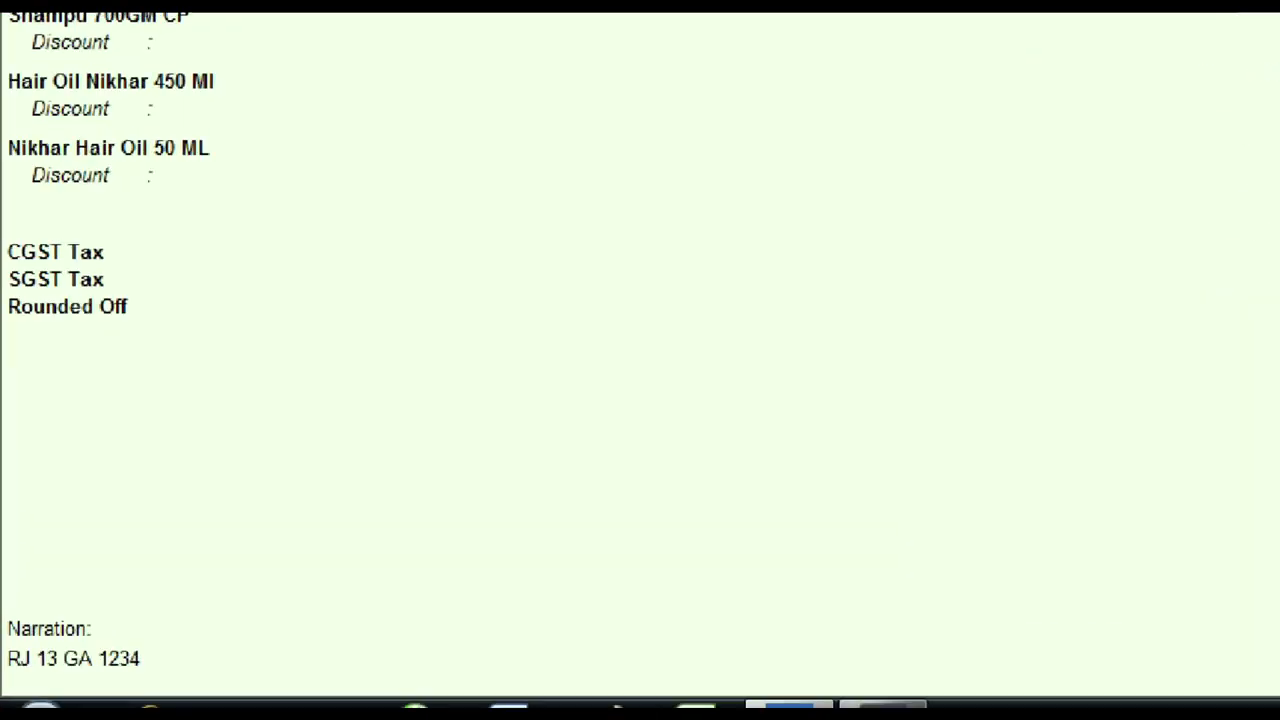
left_click(19, 657)
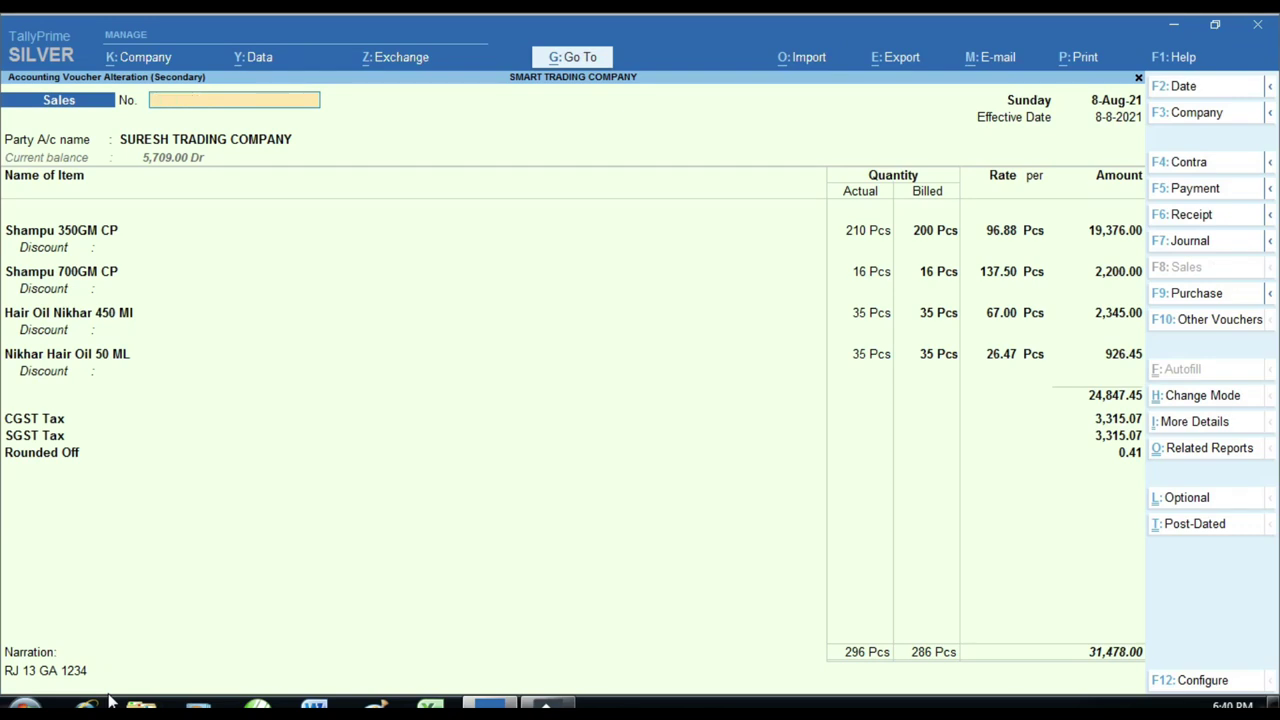
key("Escape")
key("y")
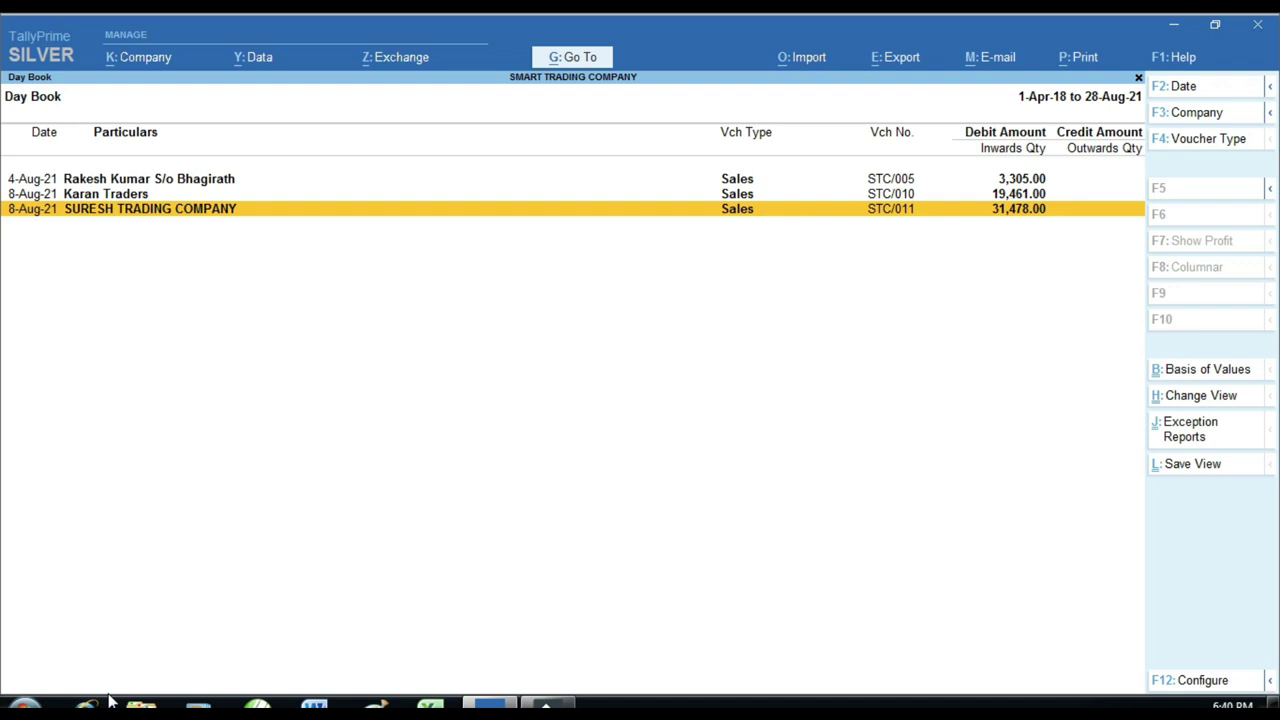
Reopen the Day Book range filter, examine the voucher particulars available for conditions, and leave without setting one
key("alt+F12")
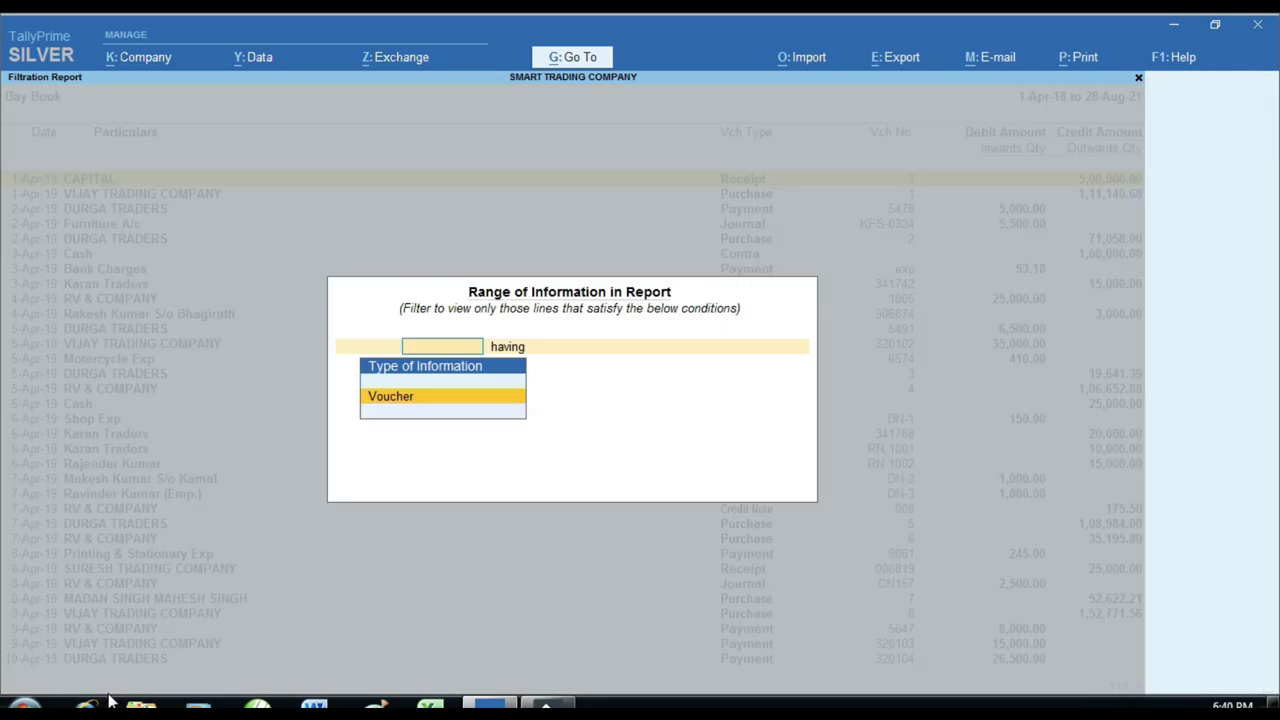
key("Return")
key("Down")
key("Down")
key("Down")
key("Down")
key("Down")
key("Down")
key("Down")
key("Down")
key("Down")
key("Down")
key("Down")
key("Down")
key("Down")
key("Down")
key("Down")
key("Down")
key("Down")
key("Down")
key("Down")
key("Down")
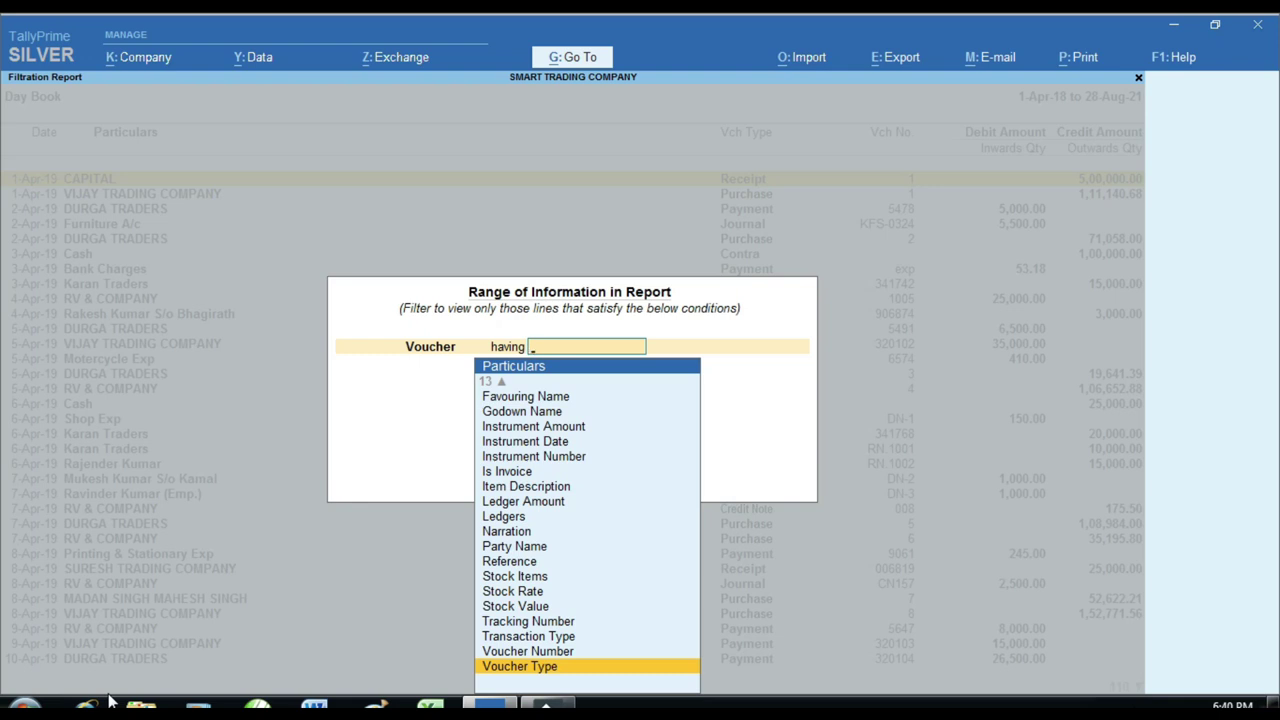
key("Up")
key("Up")
key("Up")
key("Up")
key("Up")
key("Up")
key("Up")
key("Up")
key("Up")
key("Up")
key("Up")
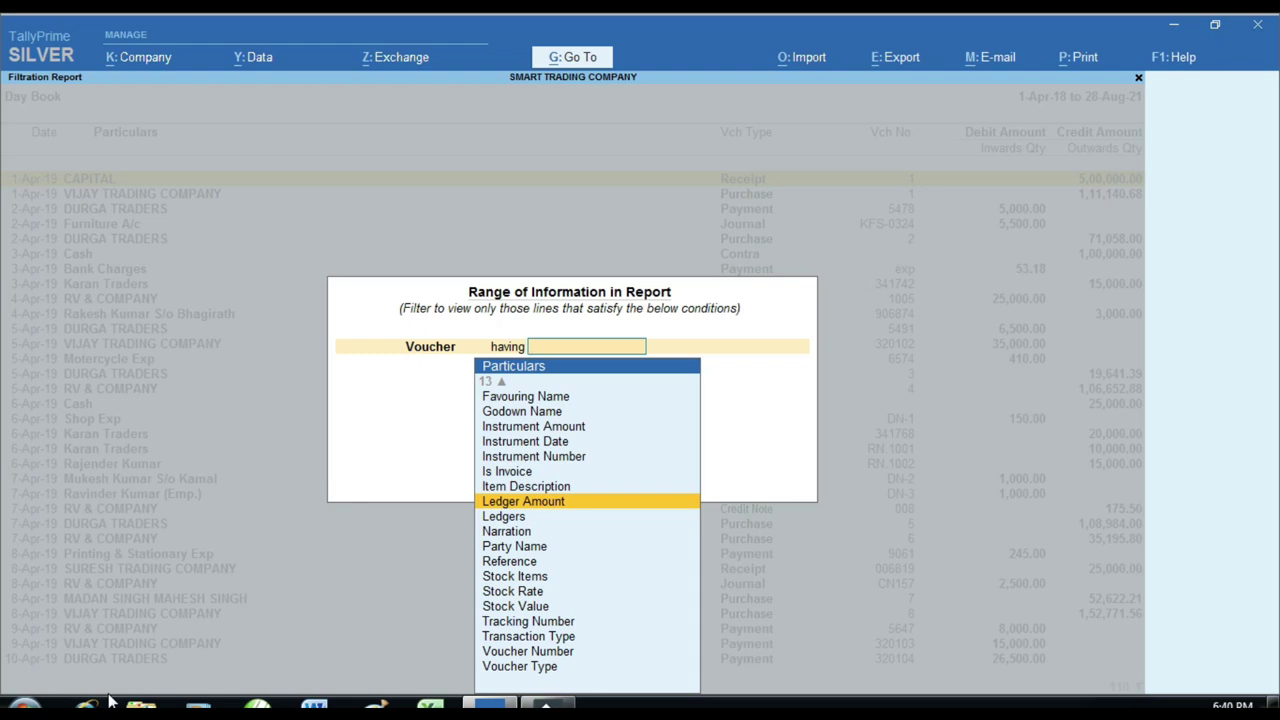
key("Escape")
Open the 15-Aug-21 sales voucher STC/017 to examine its total amount, and quit it without saving
key("End")
key("Up")
key("Up")
key("Up")
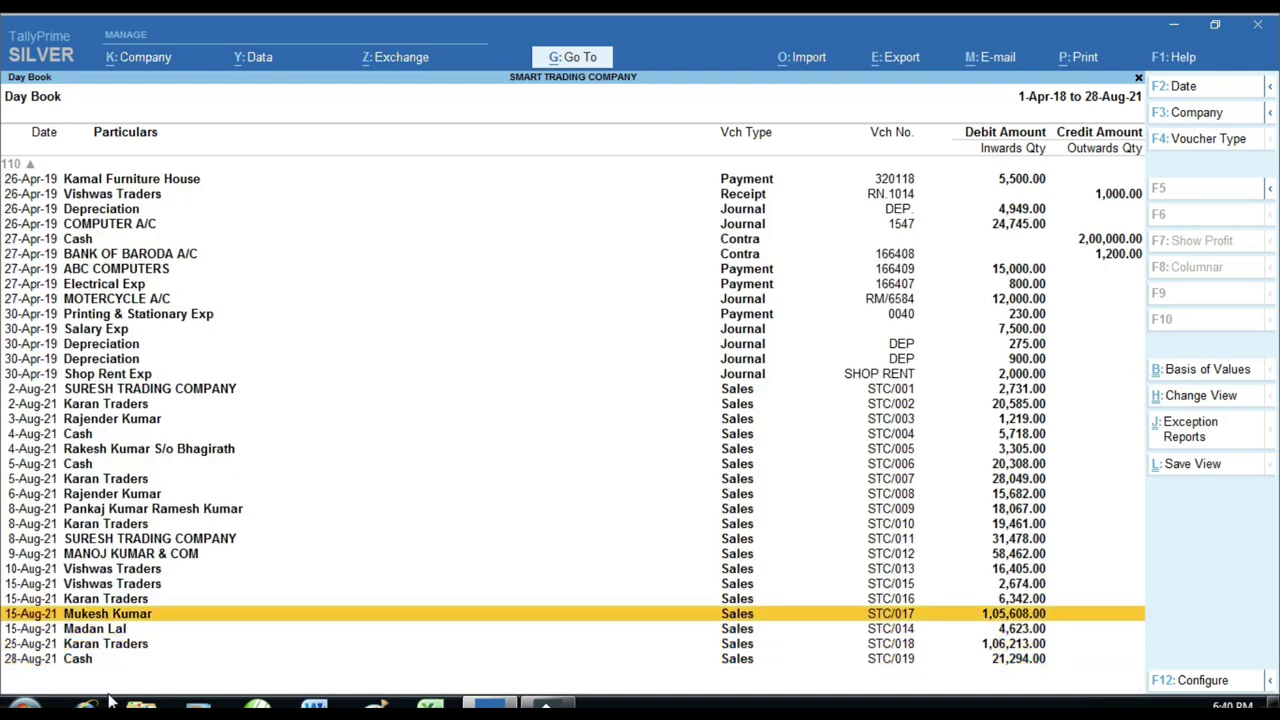
key("Return")
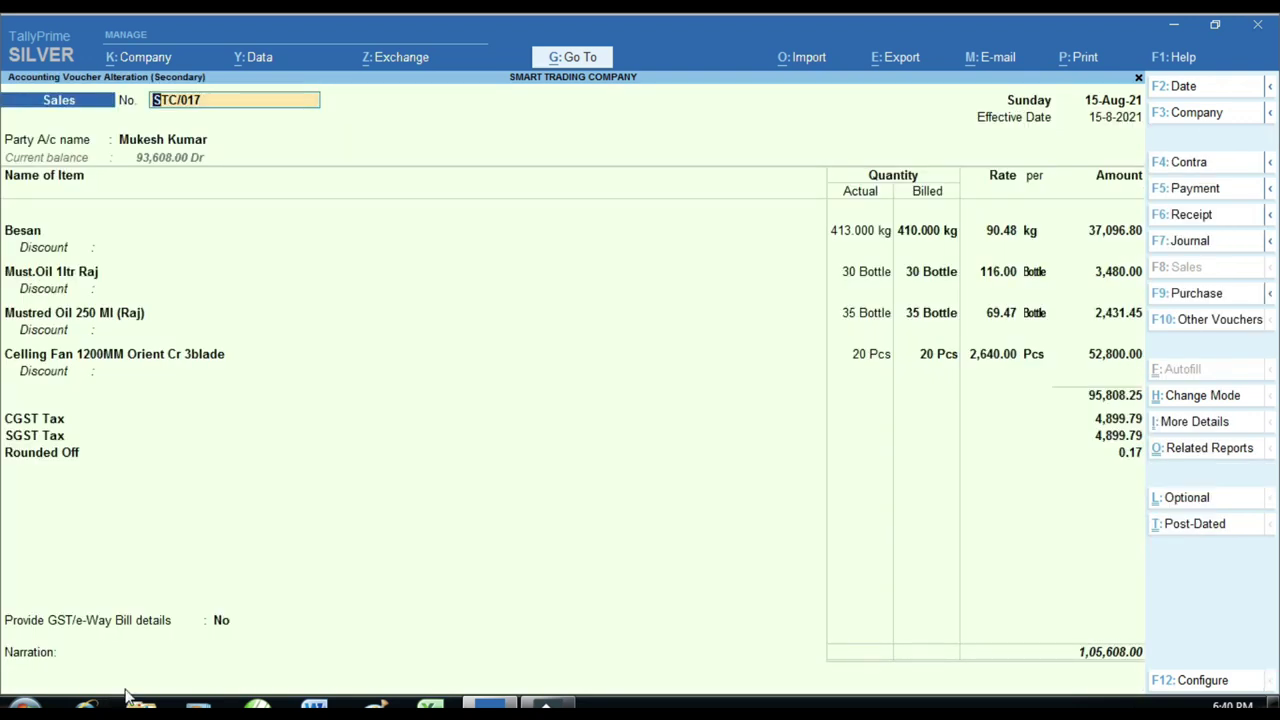
key("ctrl")
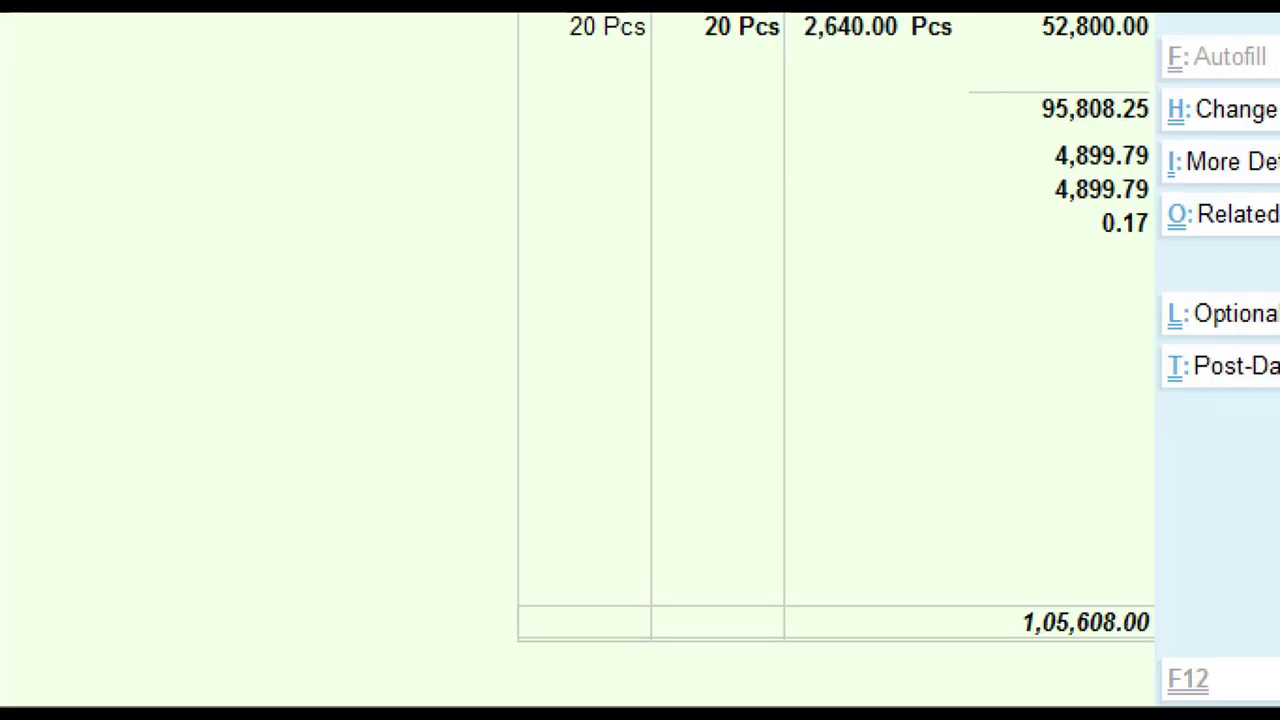
mouse_move(962, 574)
left_mouse_down()
mouse_move(1100, 654)
mouse_move(1183, 655)
left_mouse_up()
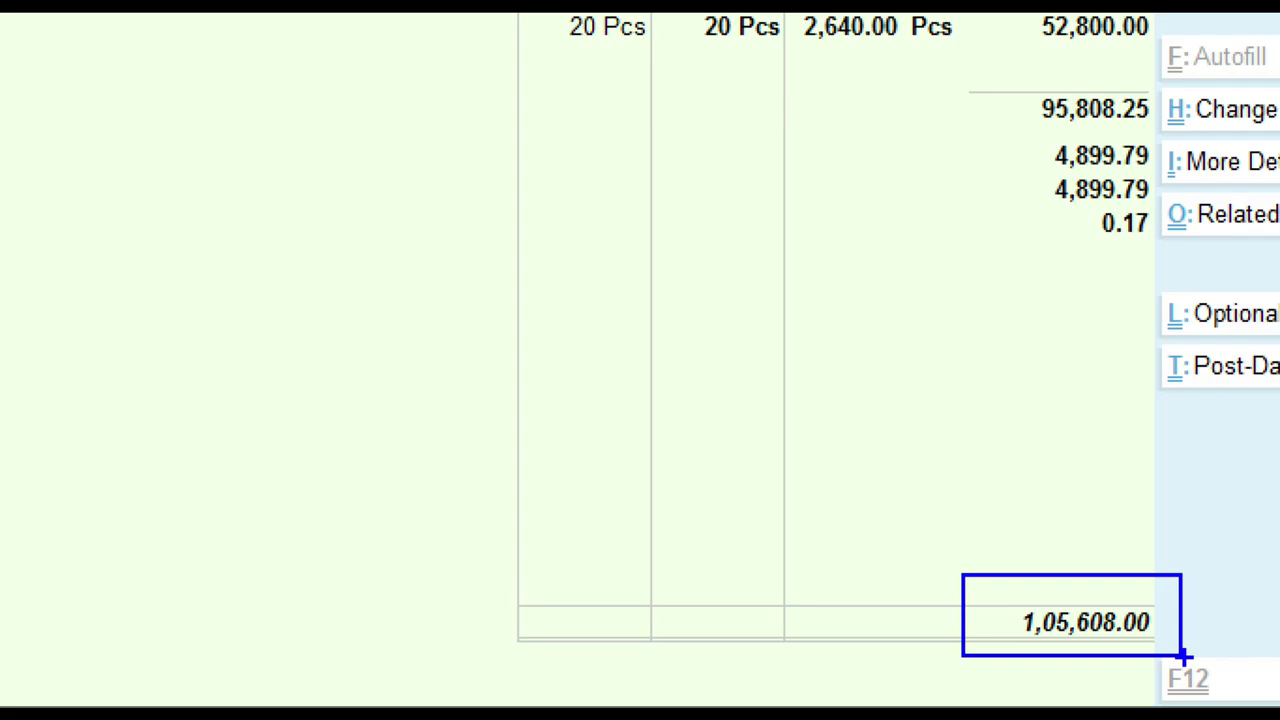
key("Escape")
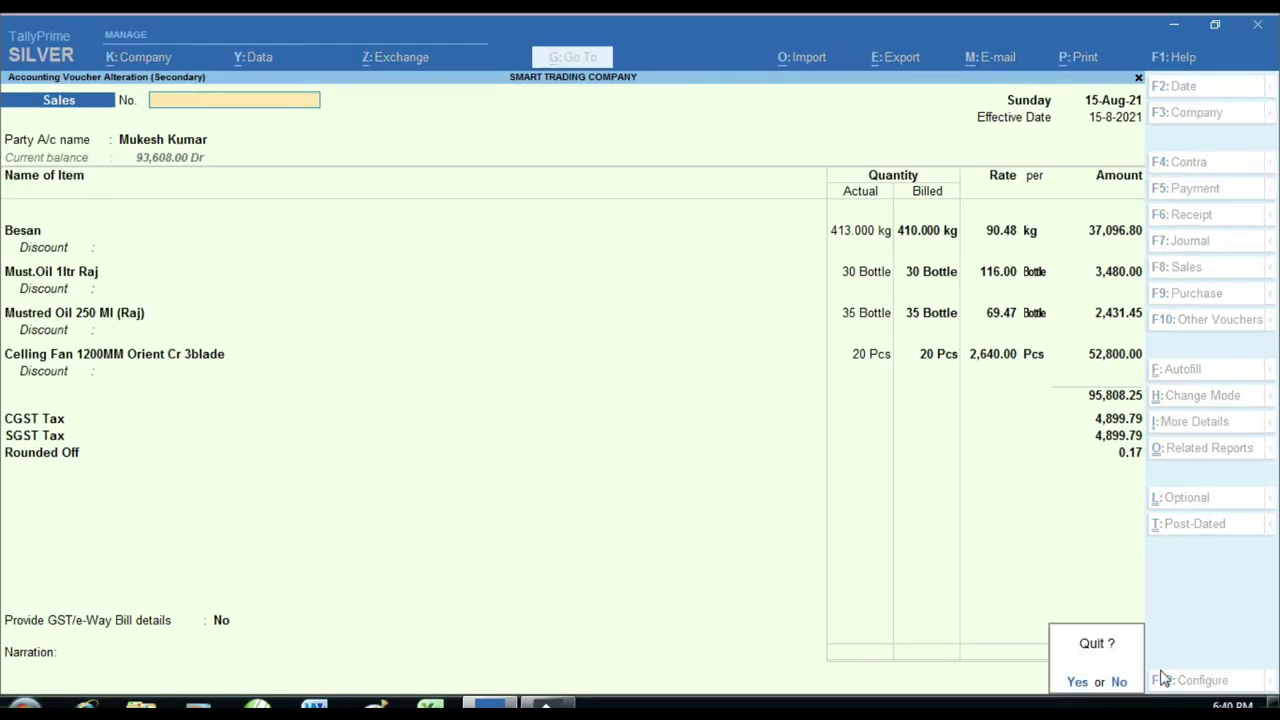
key("y")
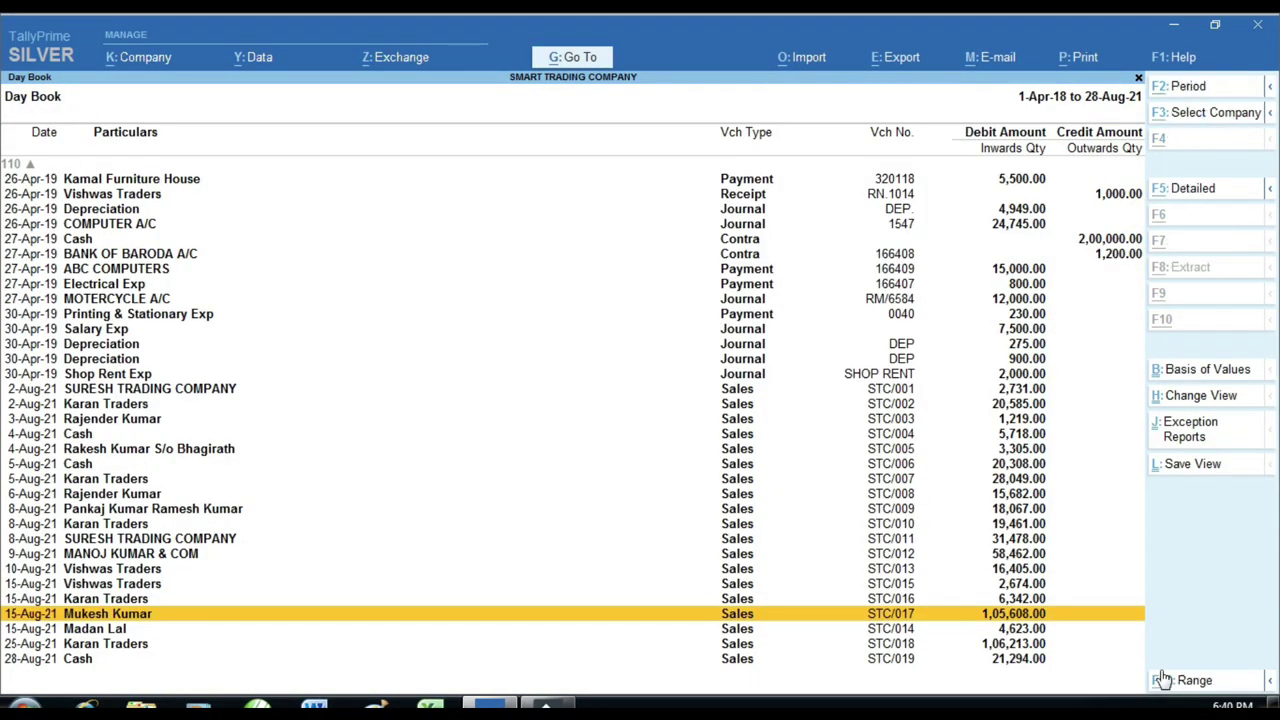
Start a range filter on the Day Book for vouchers having Ledger Amount
key("ctrl+F12")
key("Return")
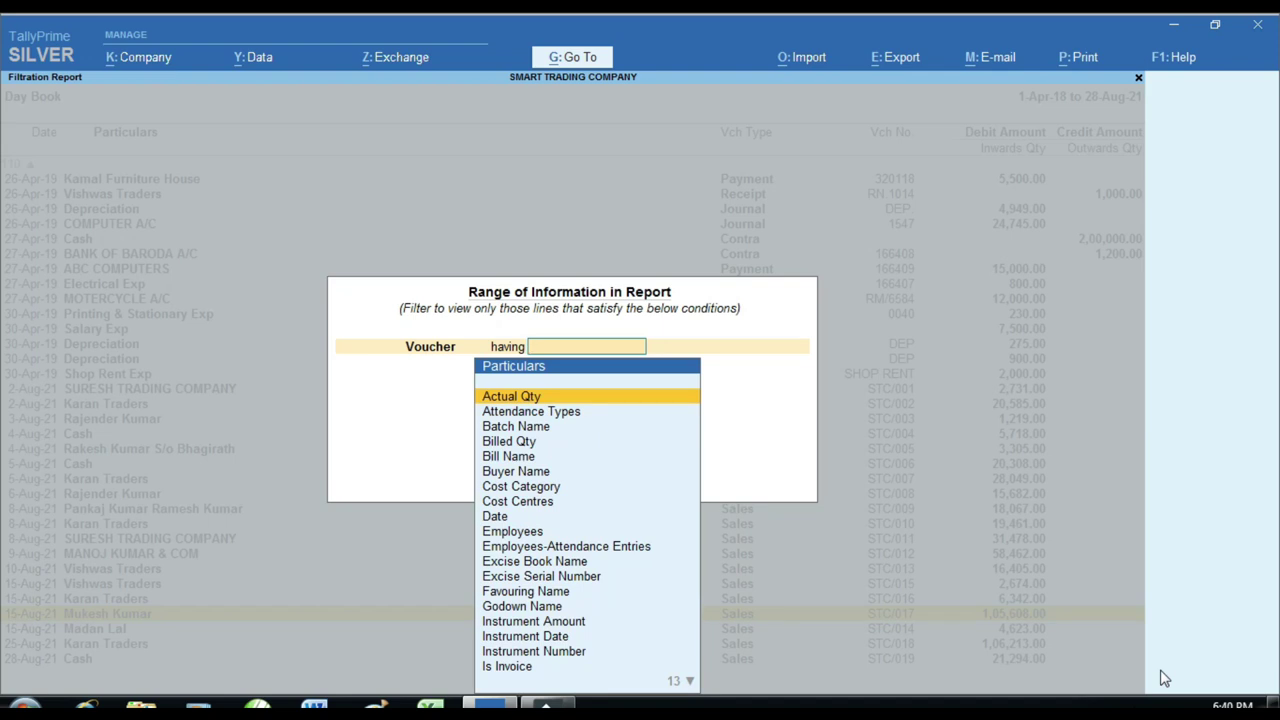
type("l")
key("Down")
key("Down")
key("Down")
key("Down")
key("Down")
key("Down")
key("Return")
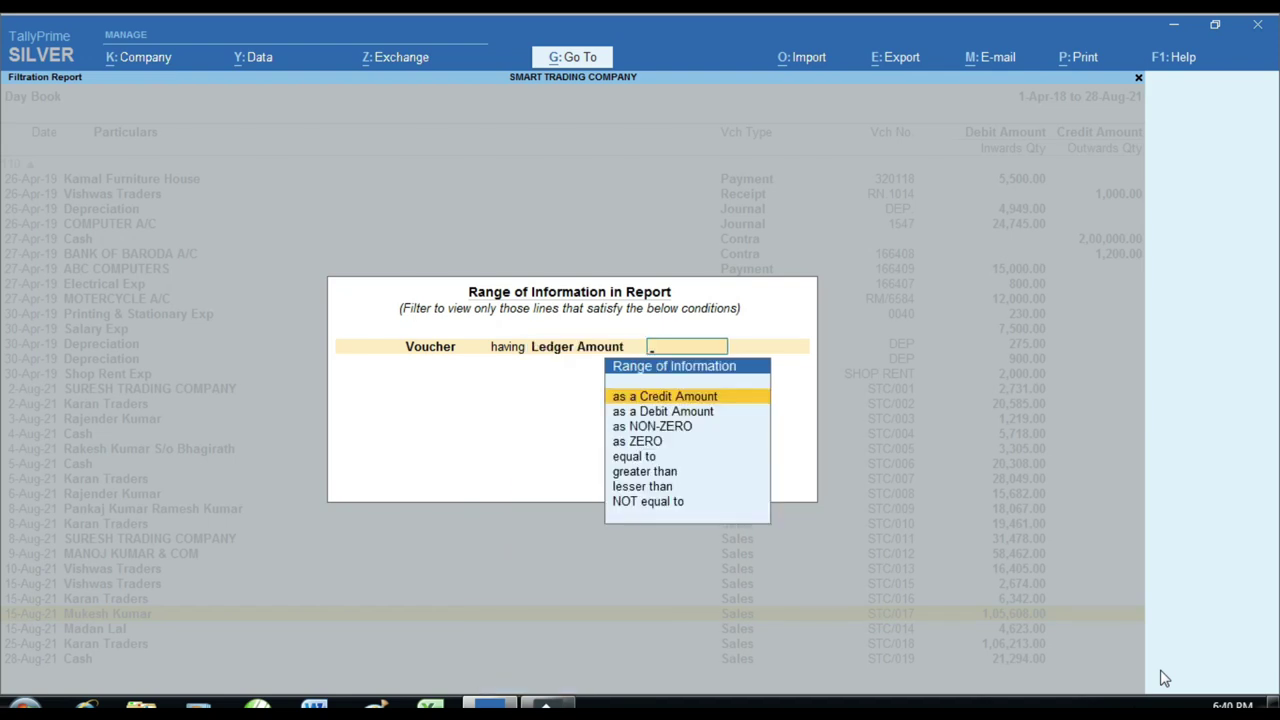
type("c")
key("Return")
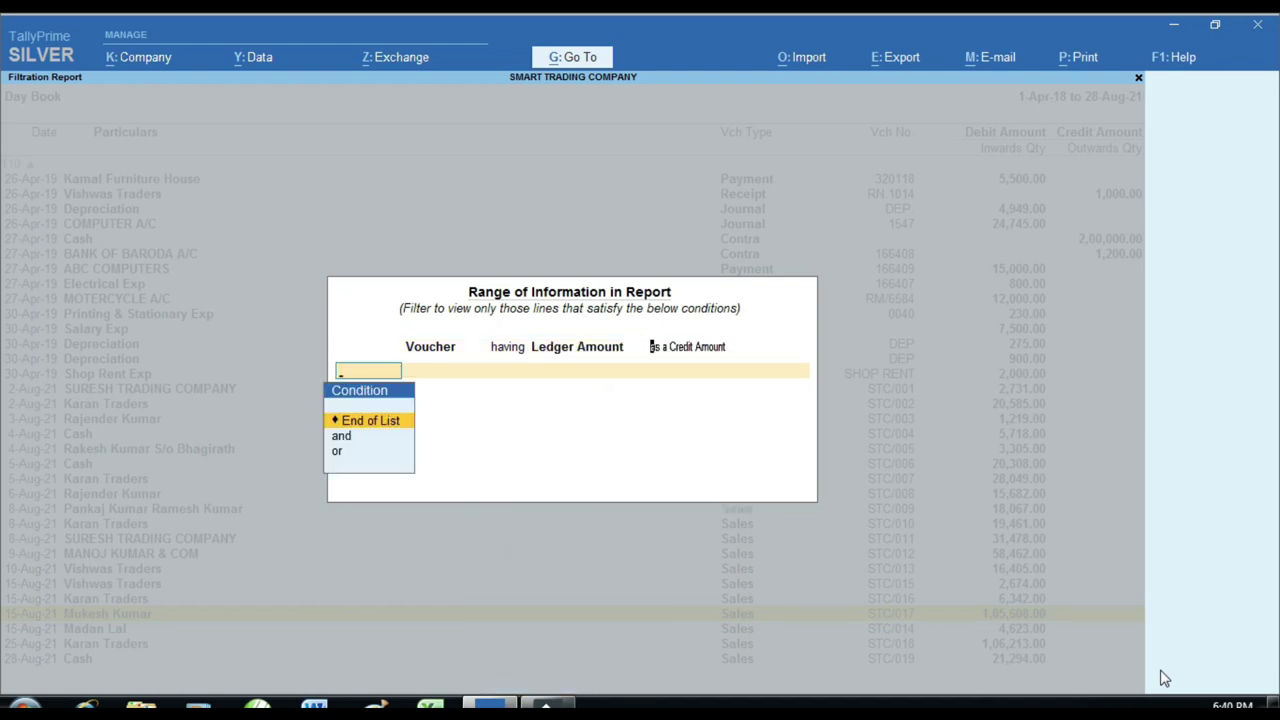
key("BackSpace")
Complete the Day Book filter so it shows vouchers with a Ledger Amount equal to 105608
key("Down")
key("Down")
key("Down")
key("Down")
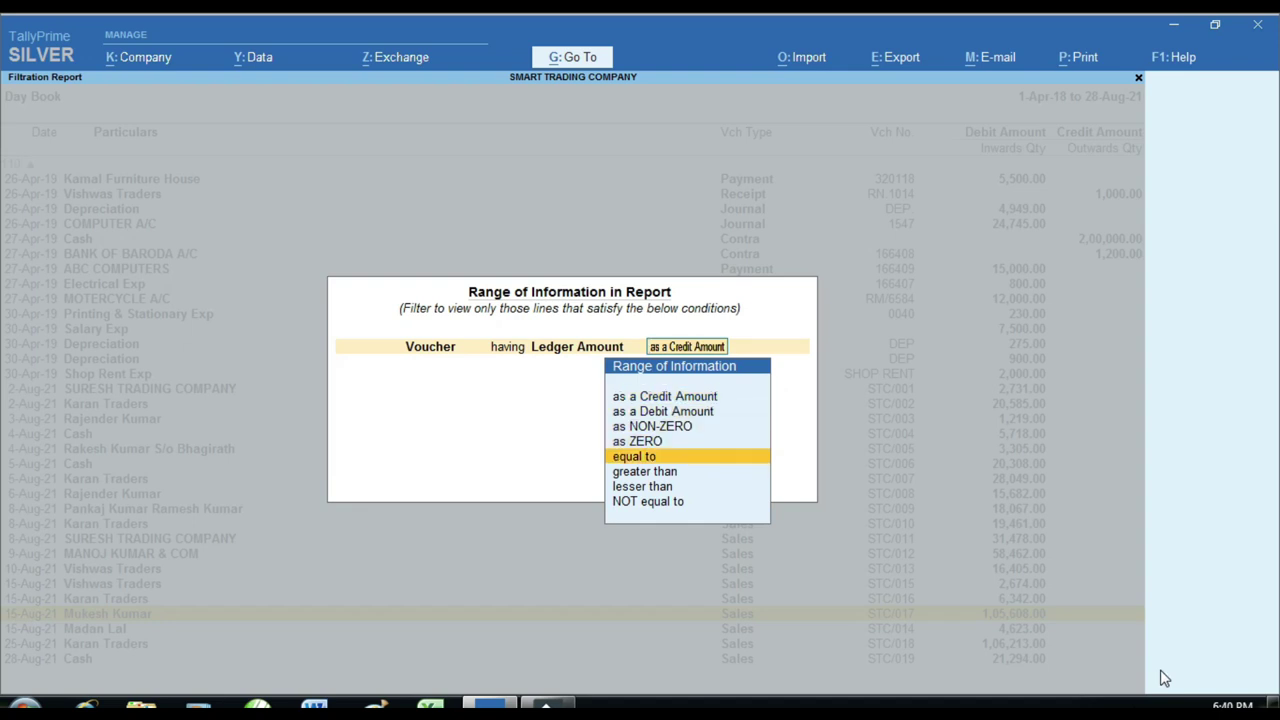
key("Return")
type("105608")
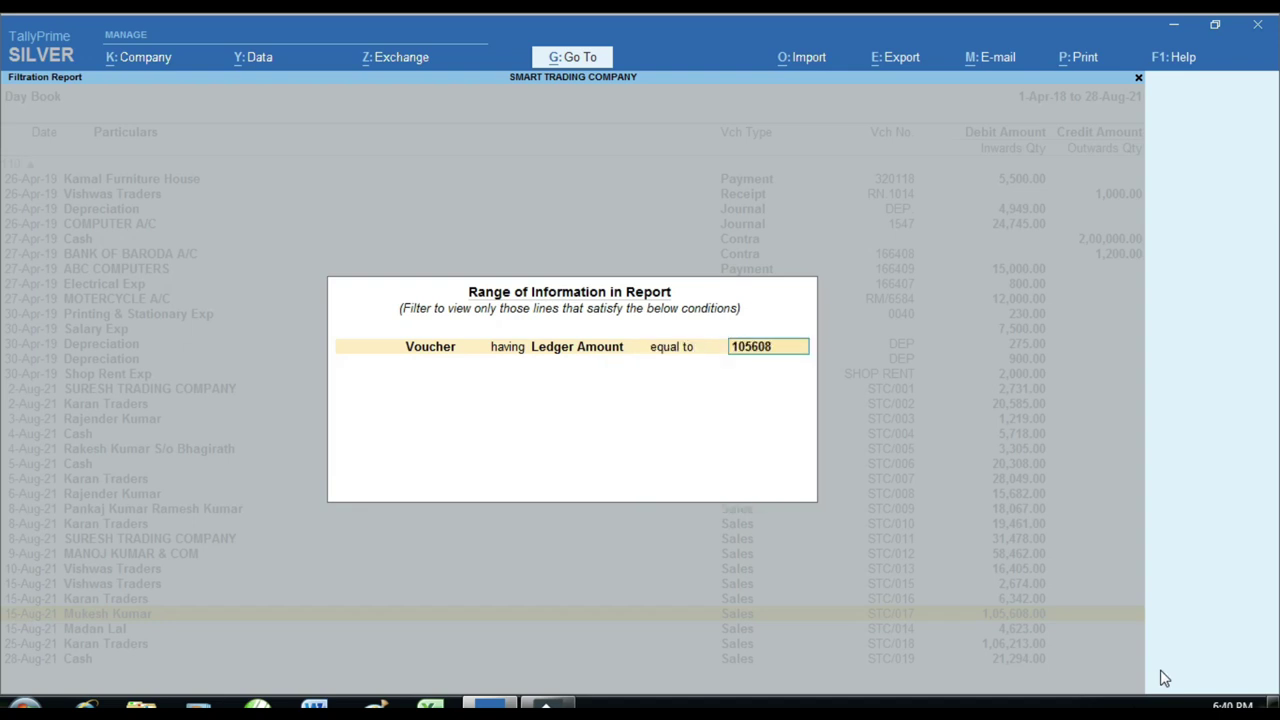
key("Return")
key("Return")
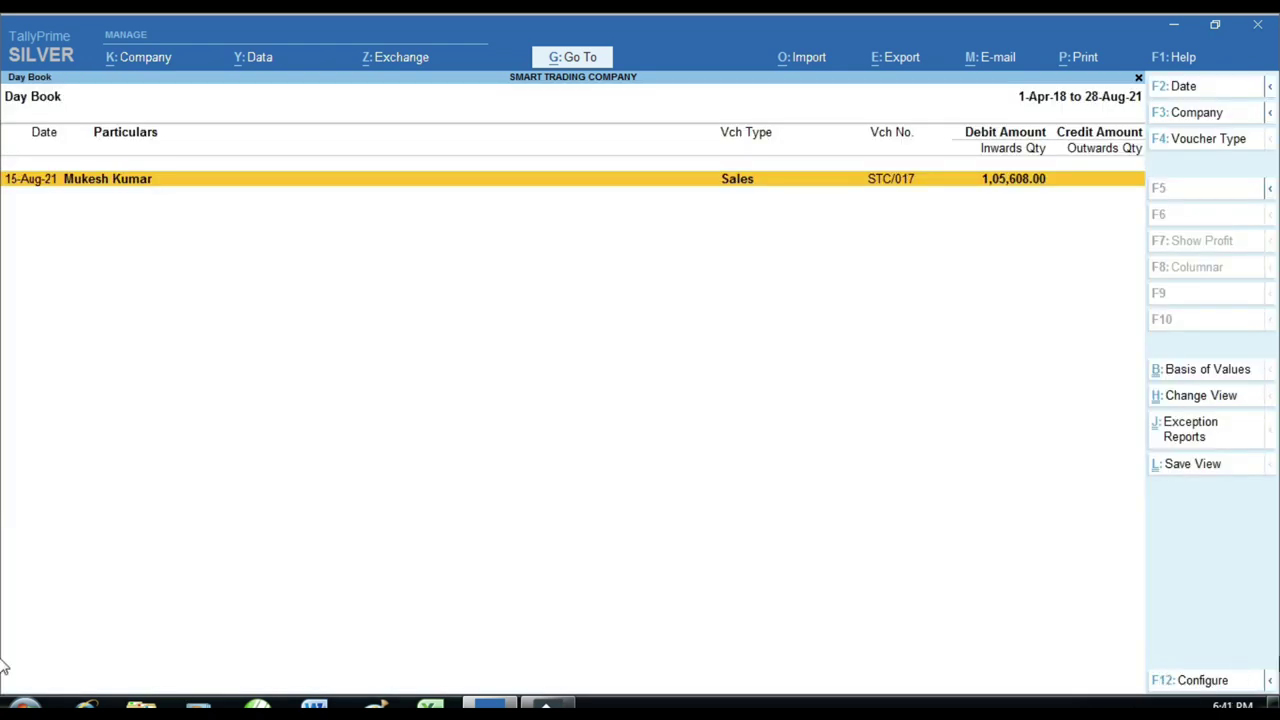
key("ctrl")
Reopen the range filter, examine the particulars available for voucher conditions, and leave the filter unchanged
key("alt+F12")
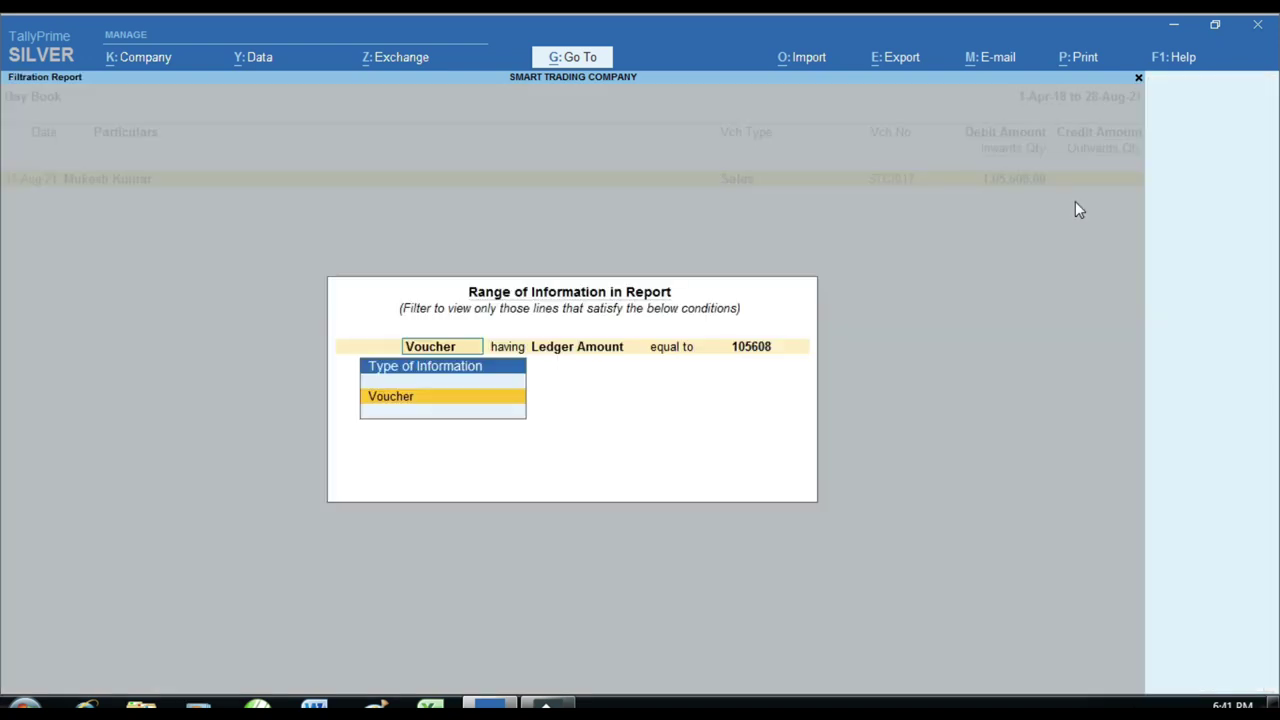
key("Return")
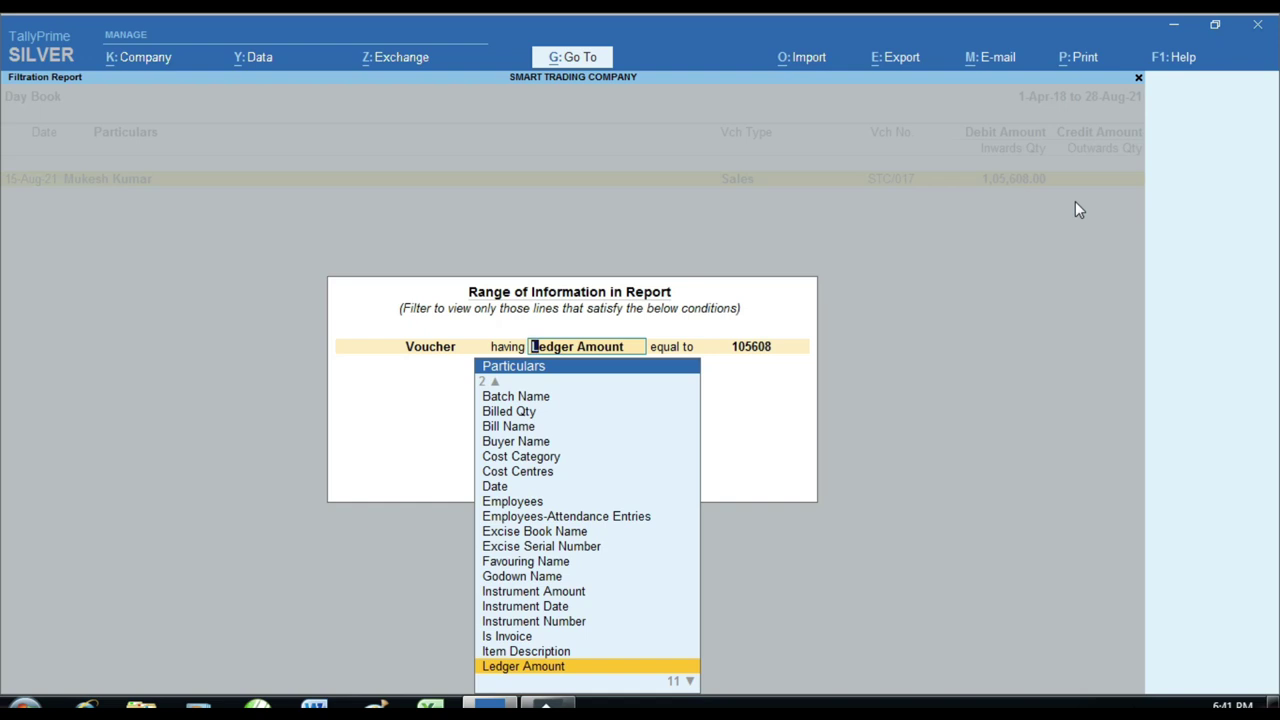
key("Down")
key("Down")
key("Down")
key("Down")
key("Down")
key("Down")
key("Down")
key("Down")
key("Down")
key("Down")
key("Down")
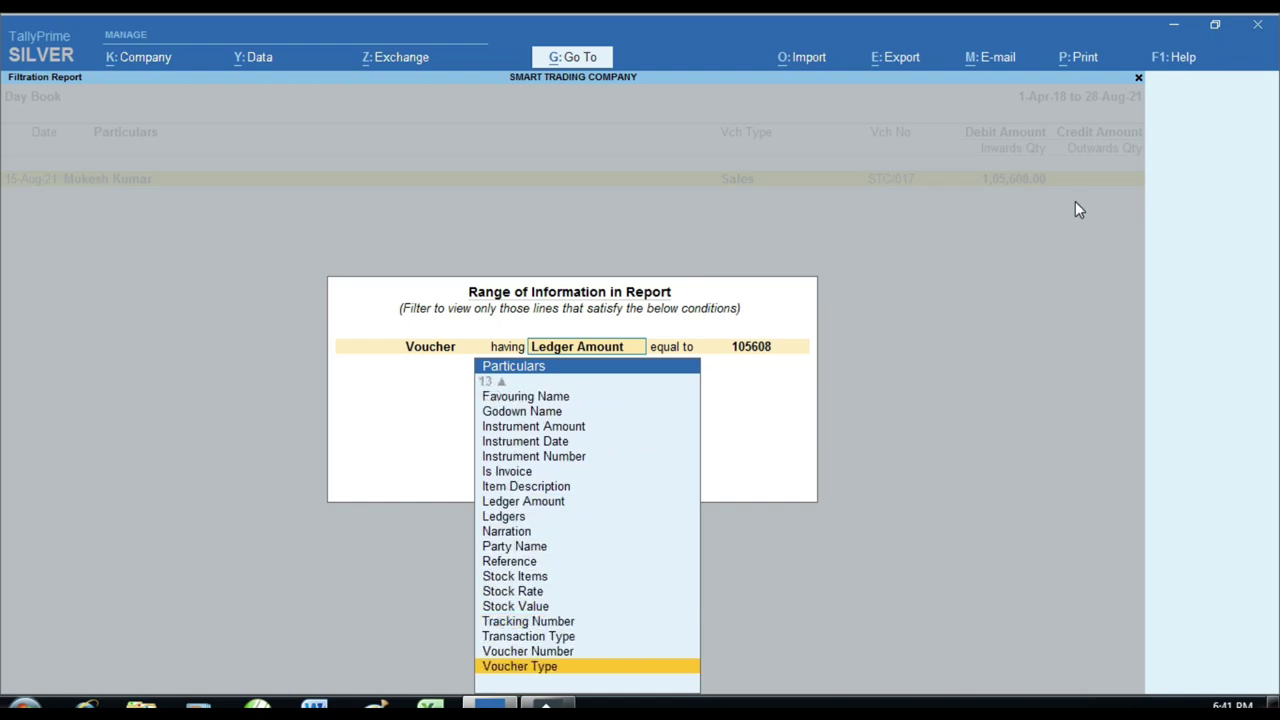
key("Up")
key("Up")
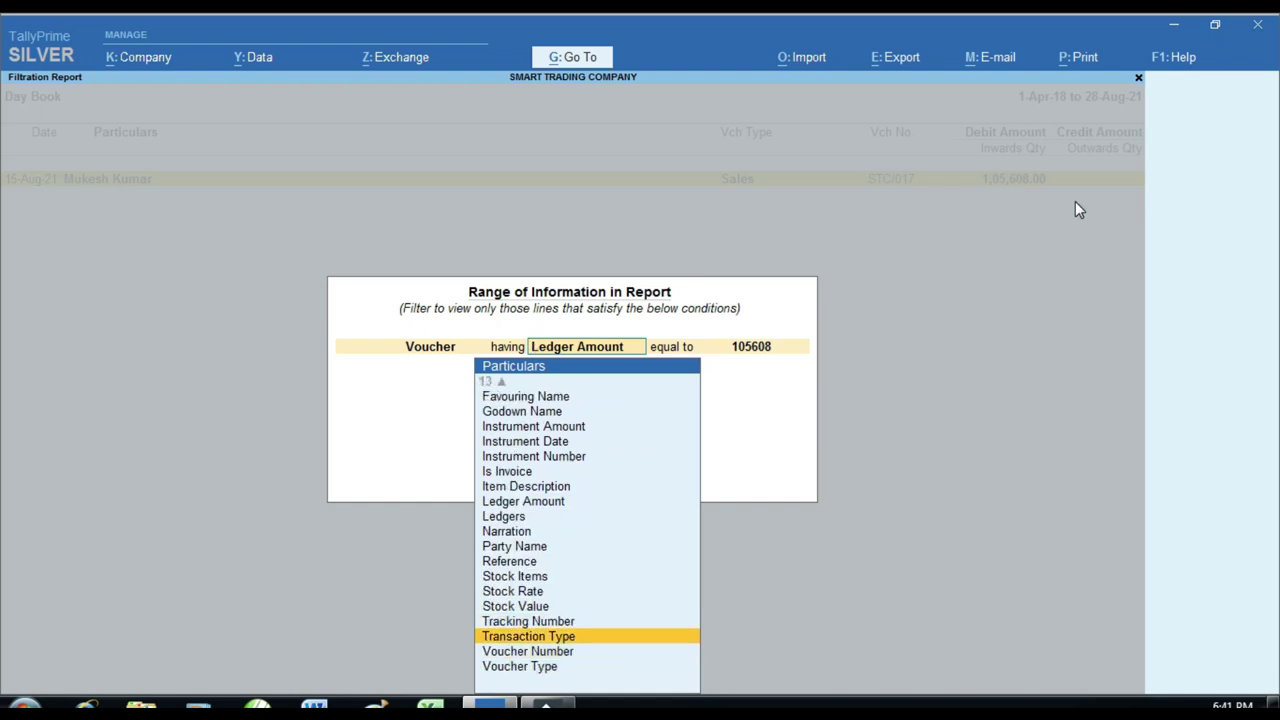
key("Up")
key("Up")
key("Up")
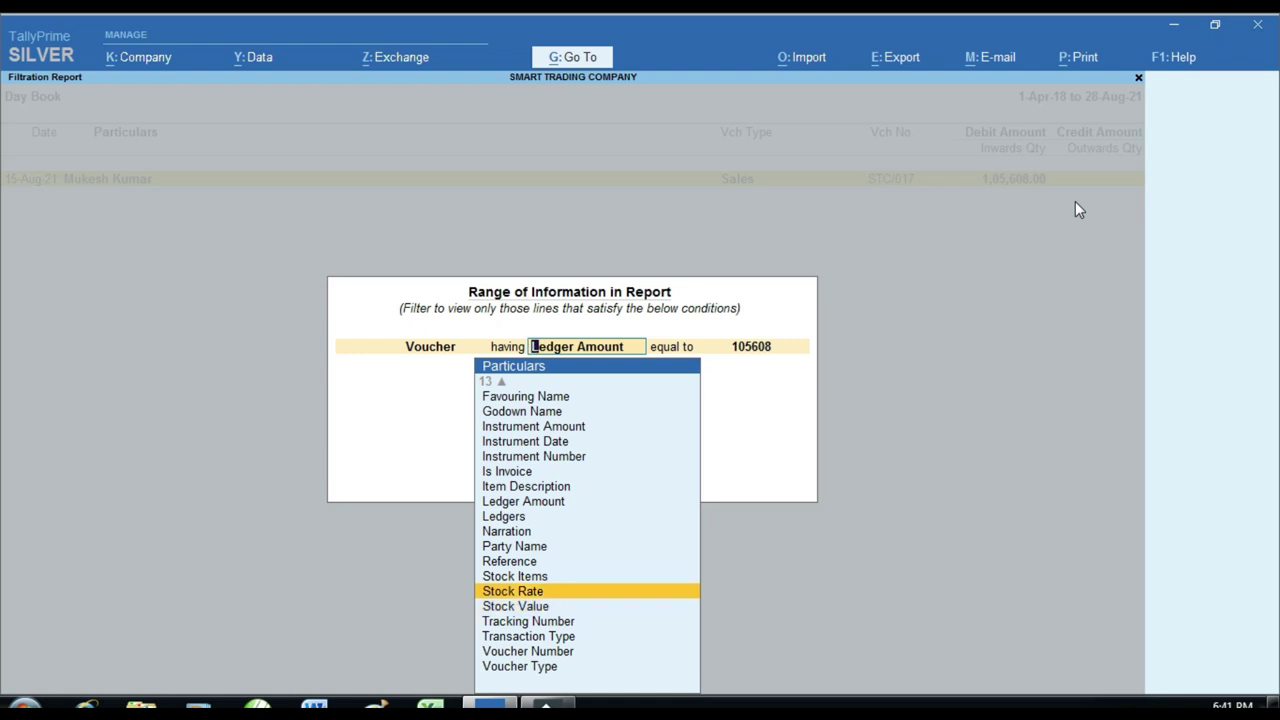
key("Up")
key("Up")
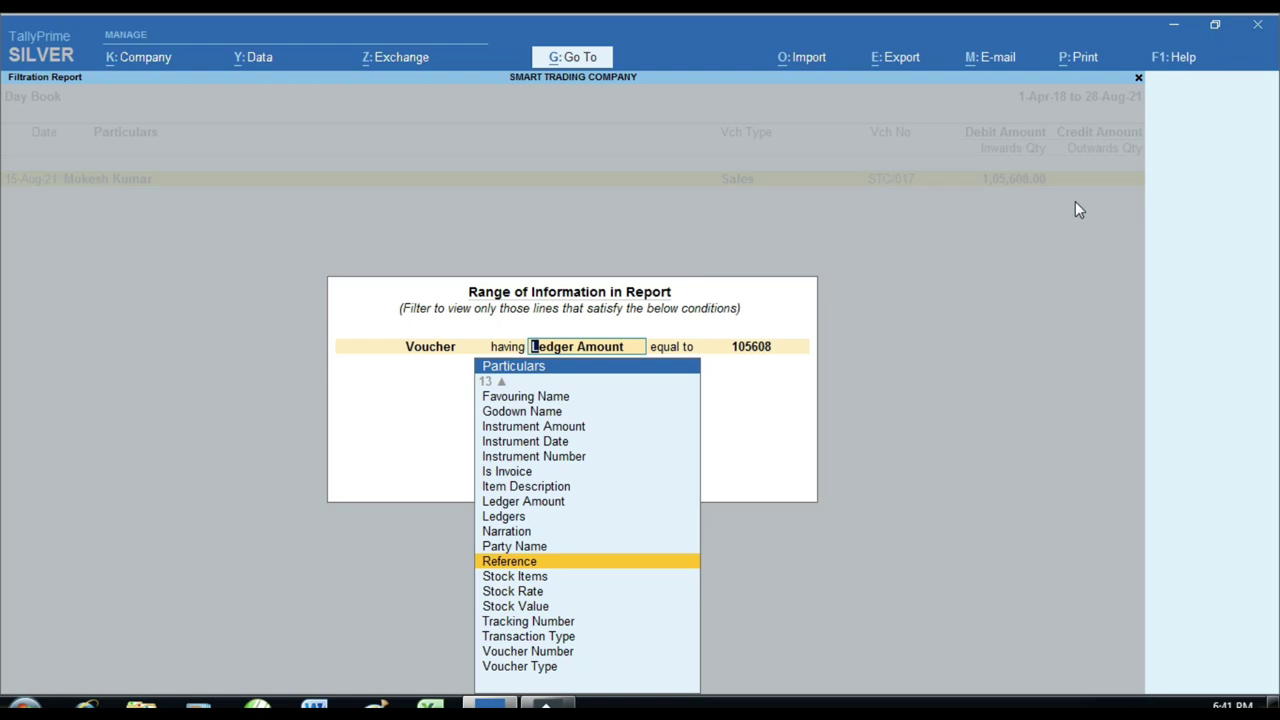
key("Escape")
key("Escape")
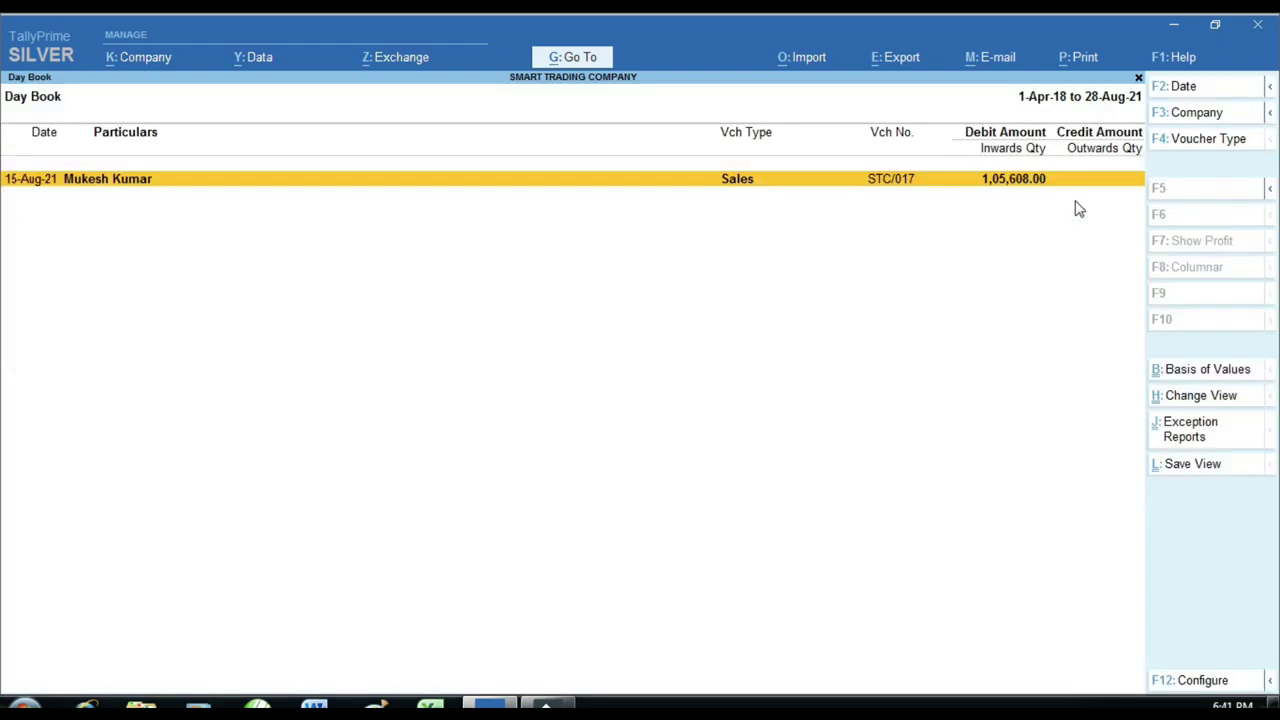
Open the 1-Apr-19 VIJAY TRADING COMPANY purchase voucher from the unfiltered Day Book, check its supplier invoice number, and quit without saving
left_click(1075, 200)
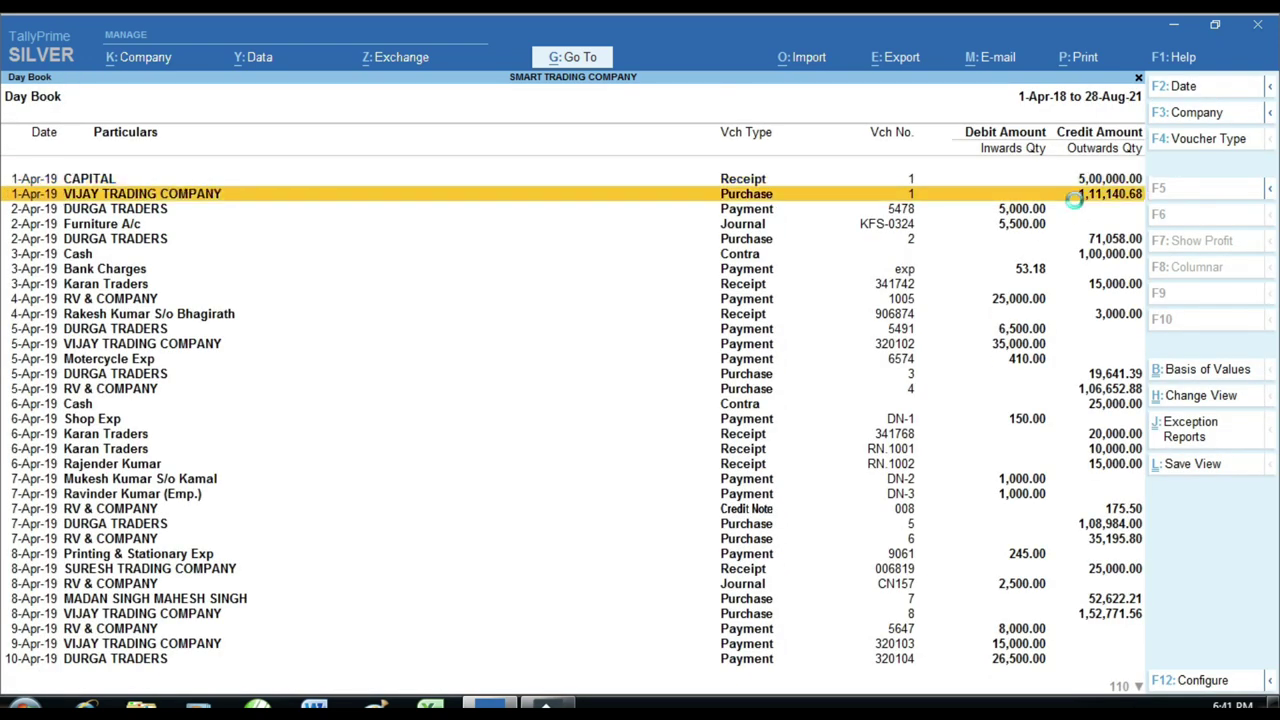
left_click(1075, 200)
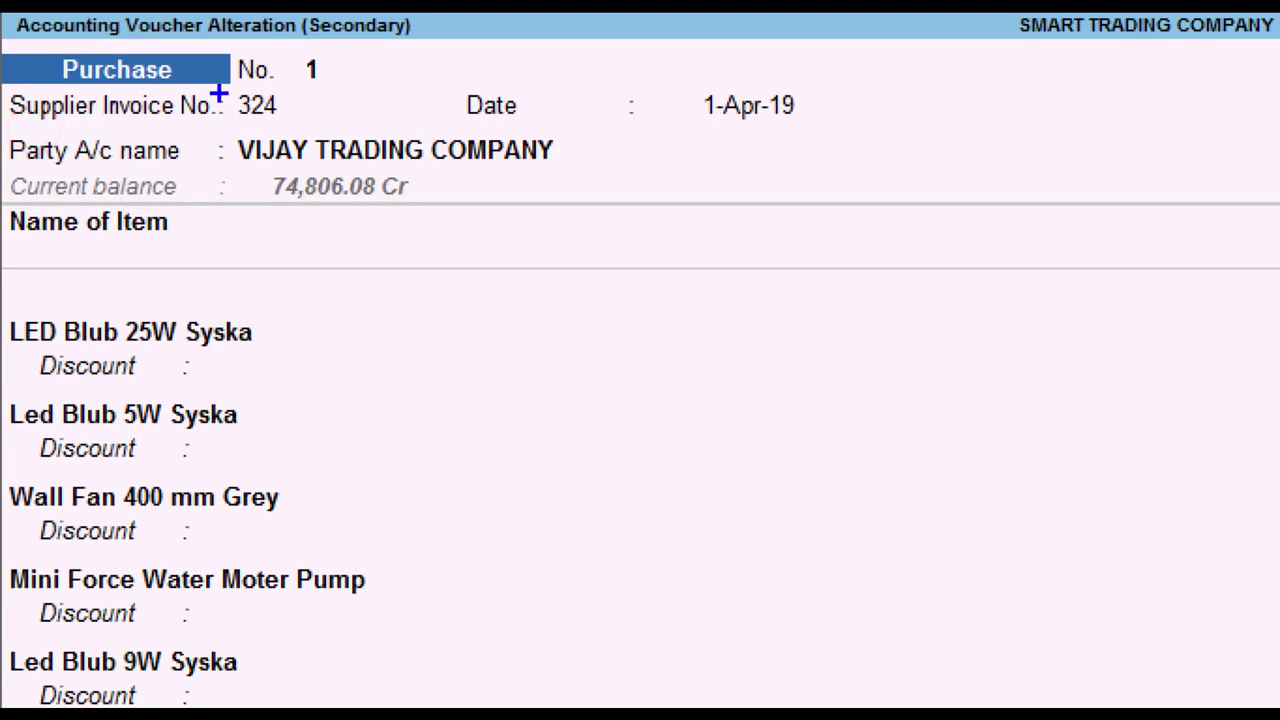
left_click(108, 107)
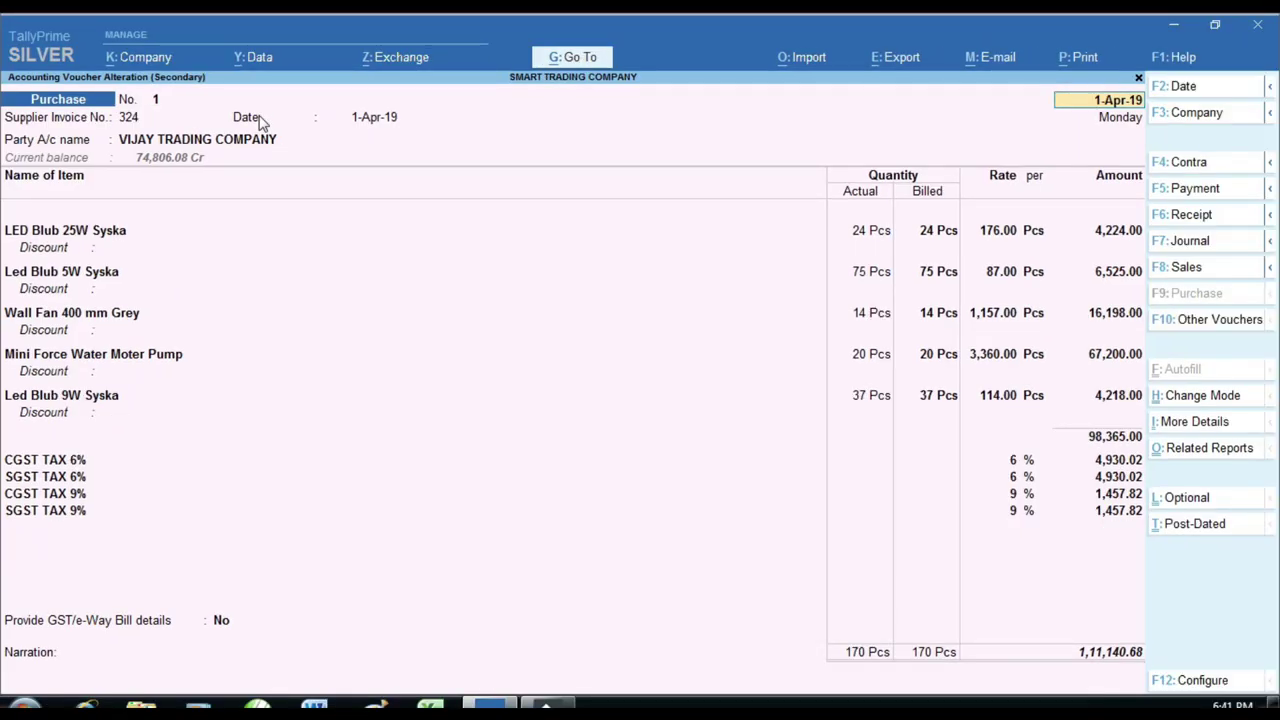
key("BackSpace")
key("Escape")
key("y")
Filter the Day Book for vouchers having Reference containing 324
key("alt+F12")
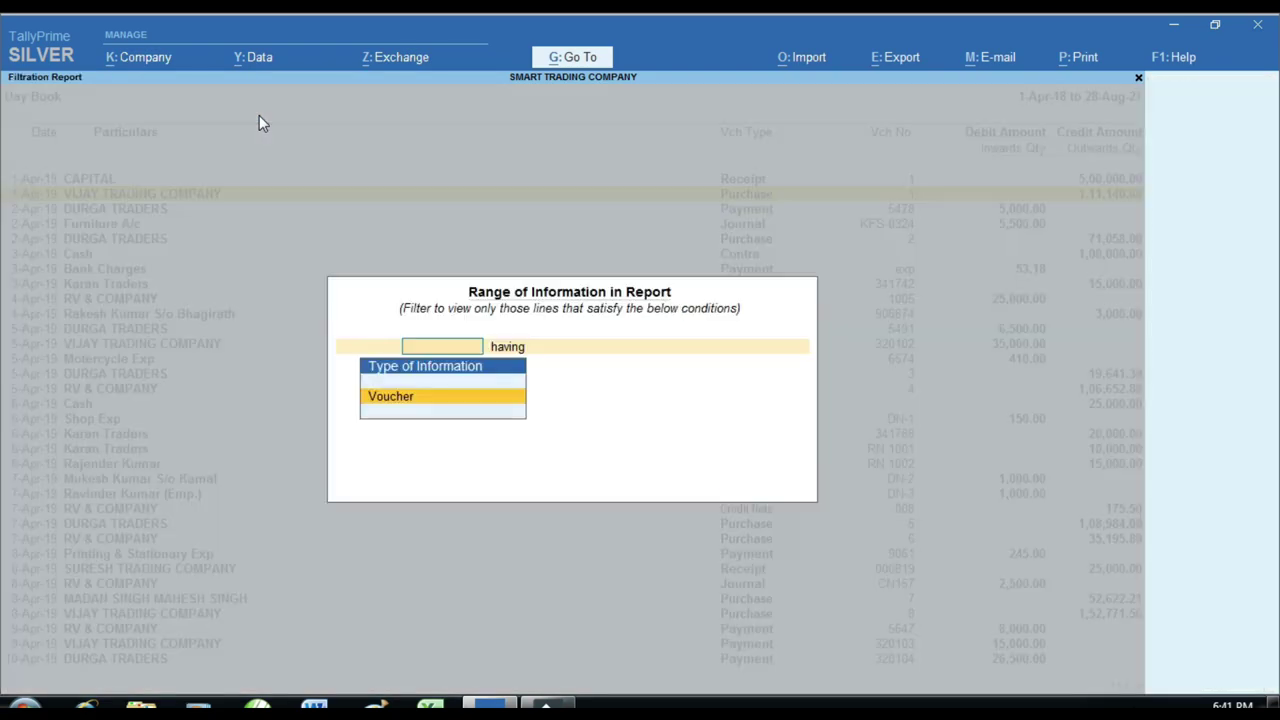
key("Return")
type("in")
key("BackSpace")
key("BackSpace")
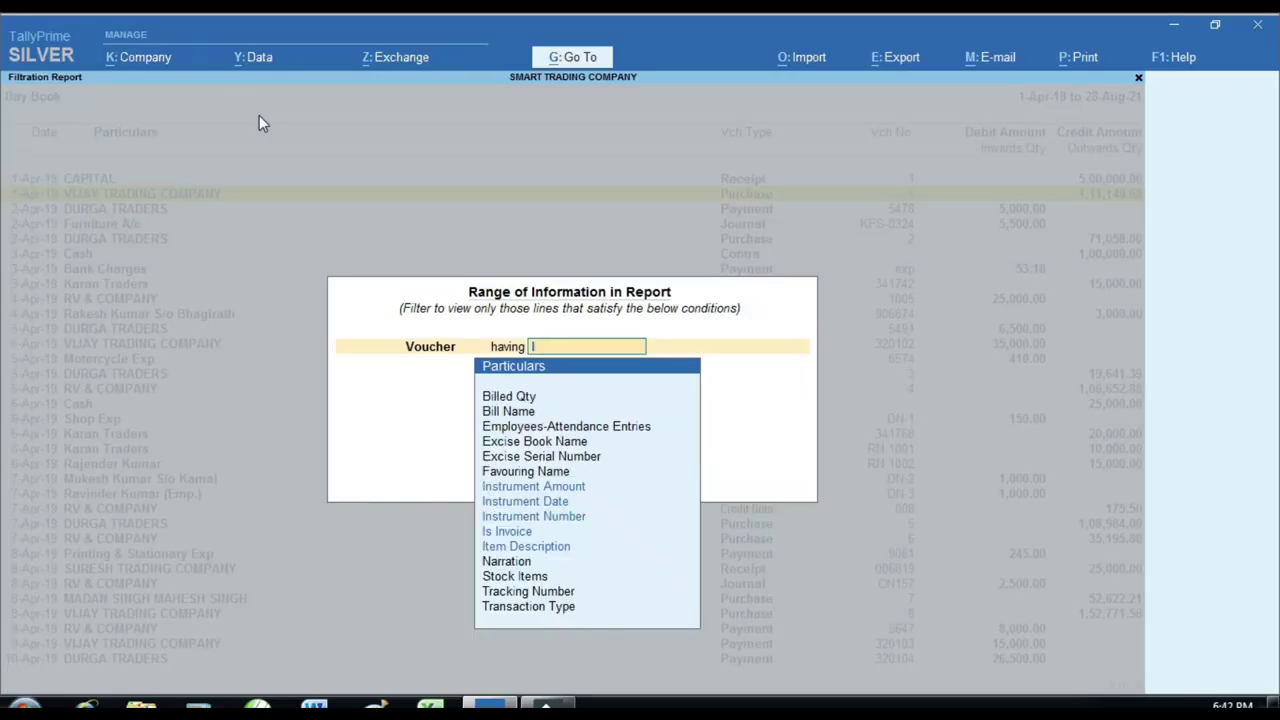
type("re")
key("Return")
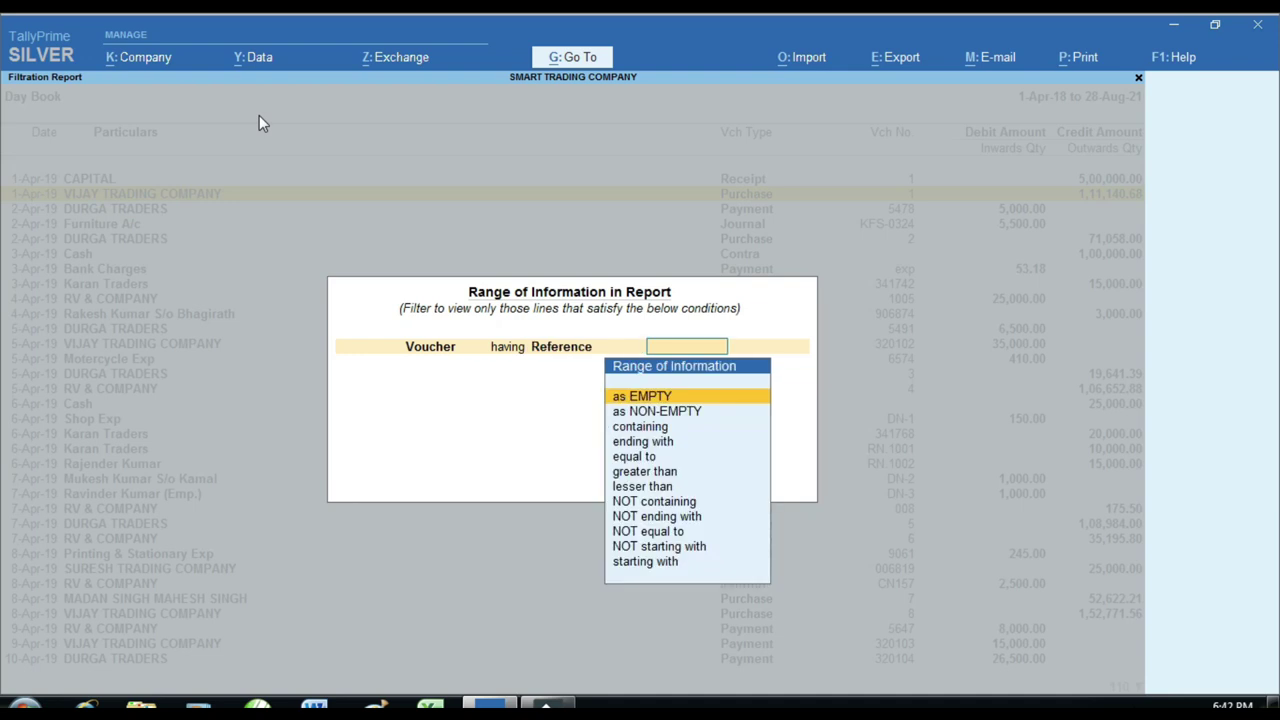
type("c")
key("Return")
type("324")
key("Return")
key("Return")
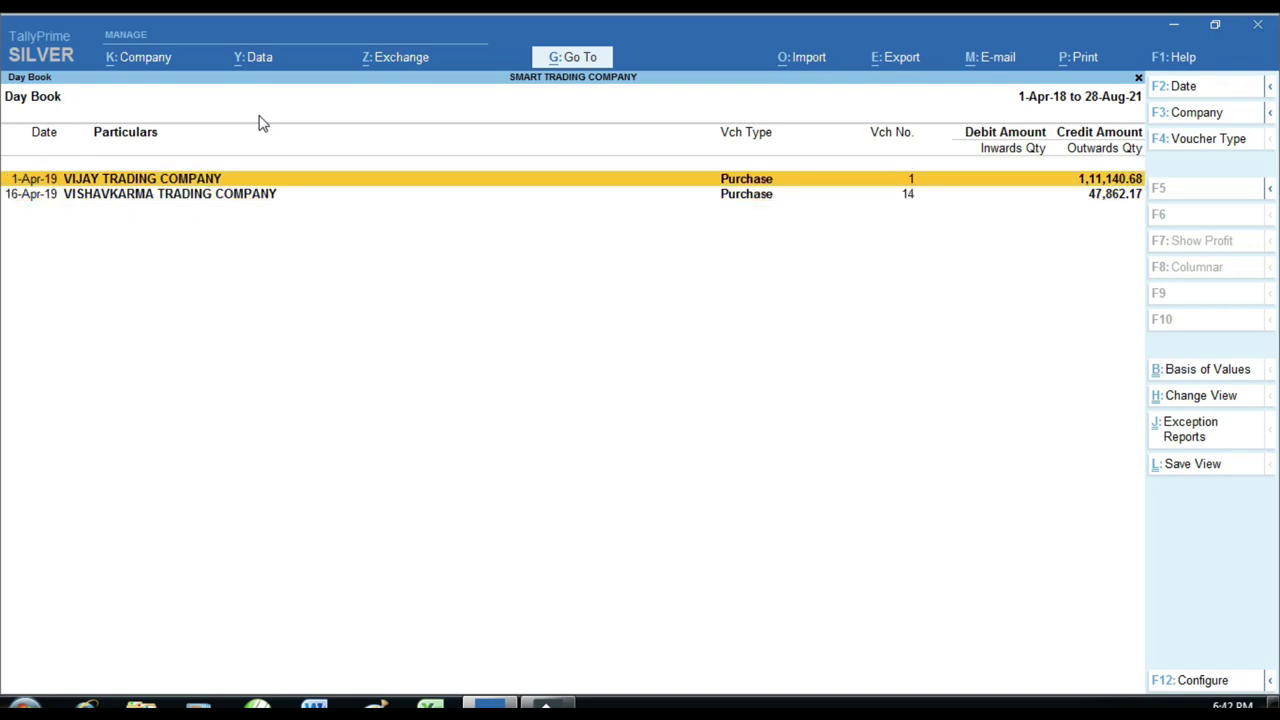
Open the filtered VIJAY TRADING COMPANY purchase voucher to verify its supplier invoice number, and quit it without saving
key("Down")
key("Up")
key("Return")
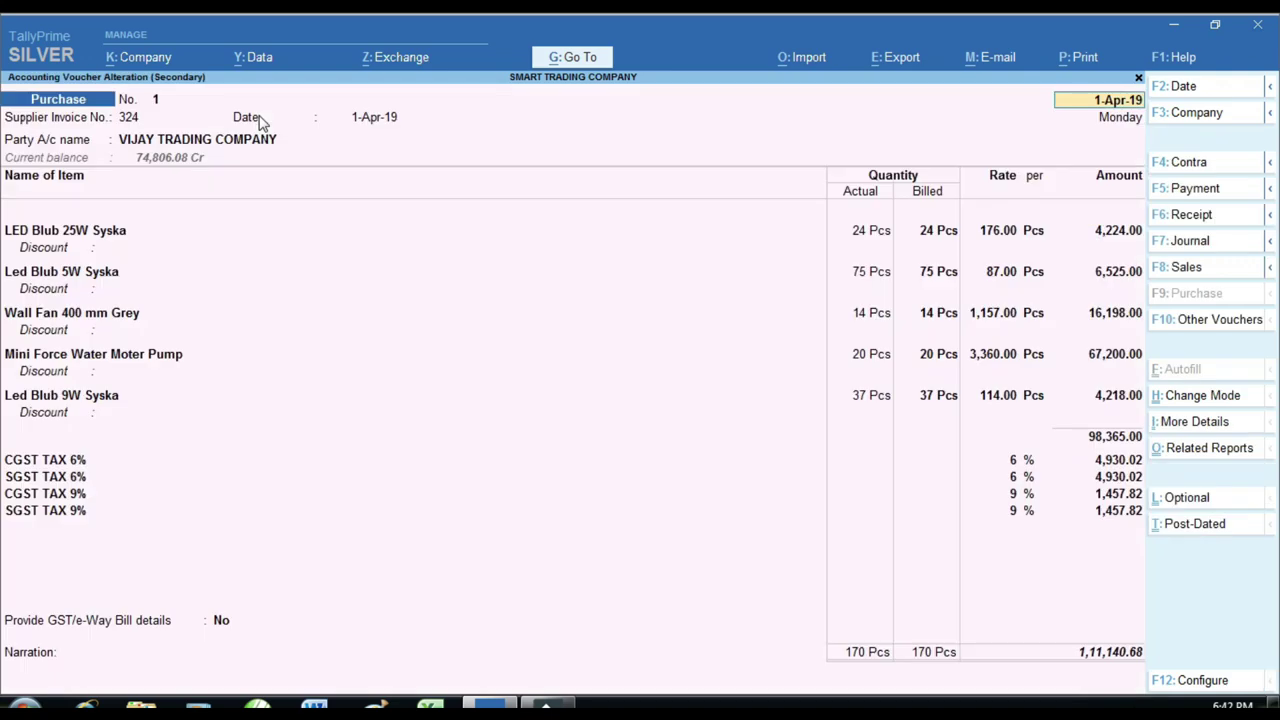
key("ctrl")
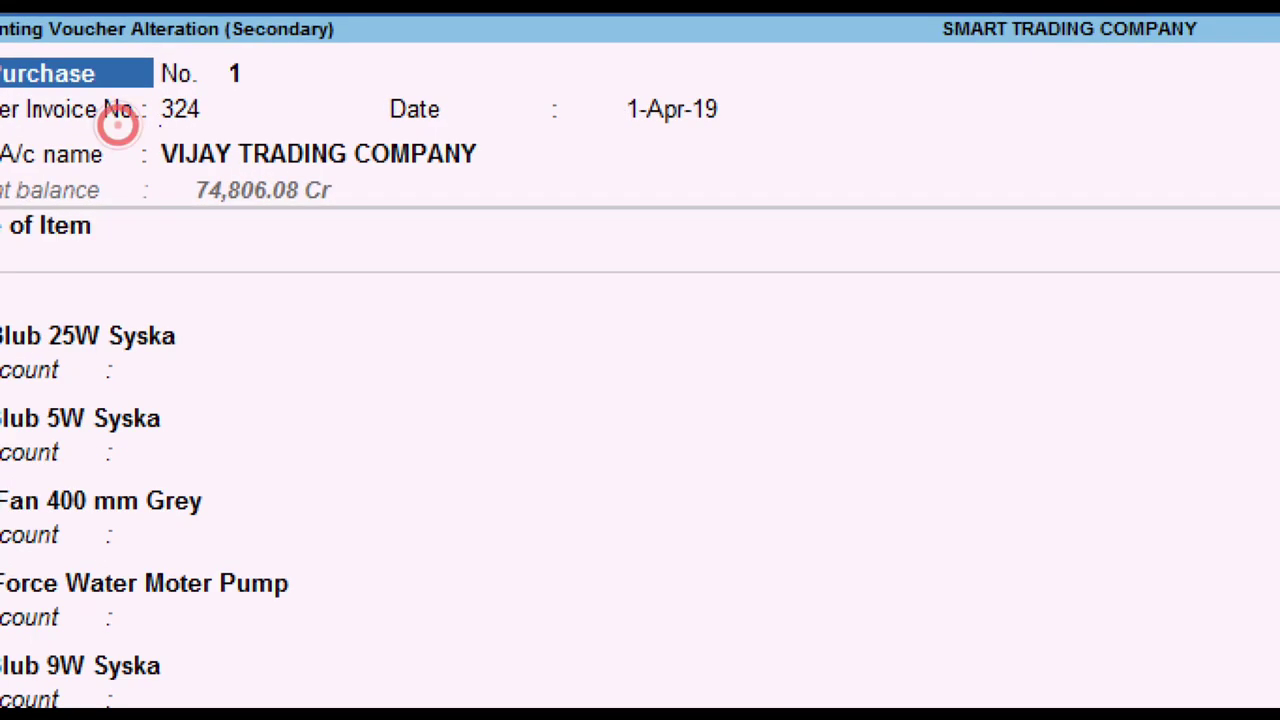
key("Escape")
key("Return")
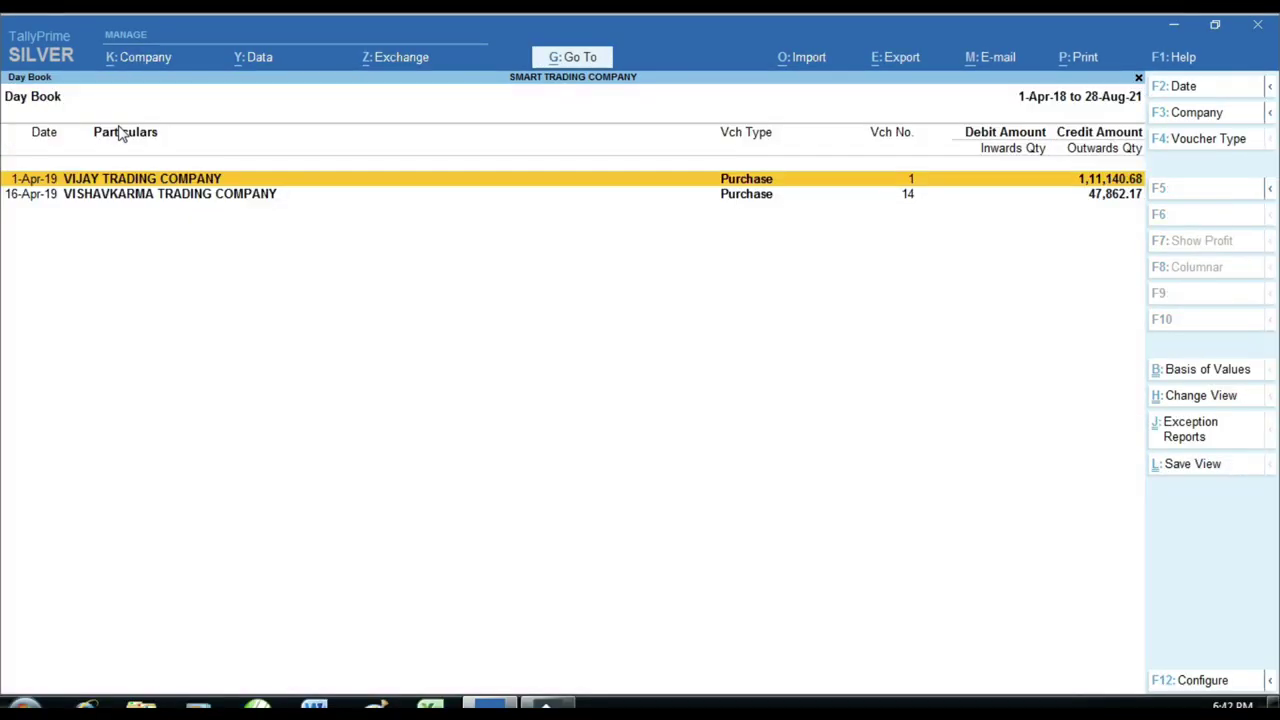
Open the filtered 16-Apr-19 VISHAVKARMA TRADING COMPANY purchase voucher to check its supplier invoice number, and quit it without saving
key("Down")
key("Return")
key("ctrl")
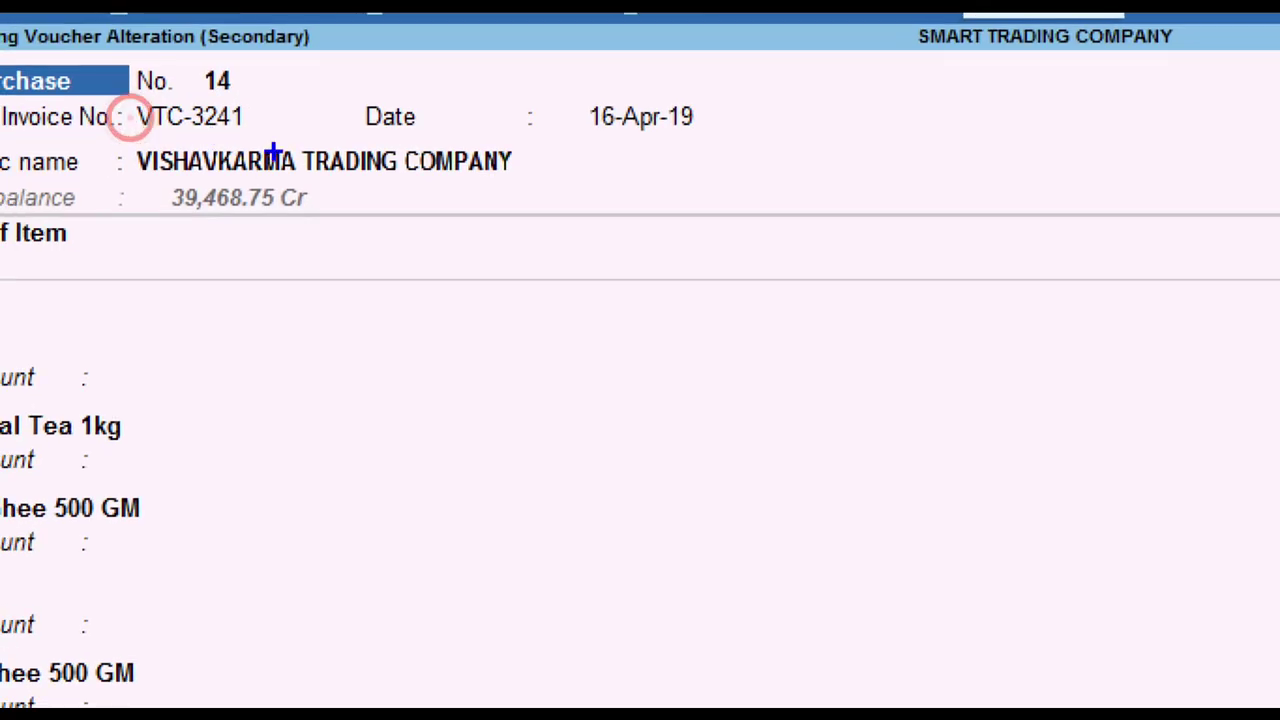
left_click_drag(184, 104, 232, 133)
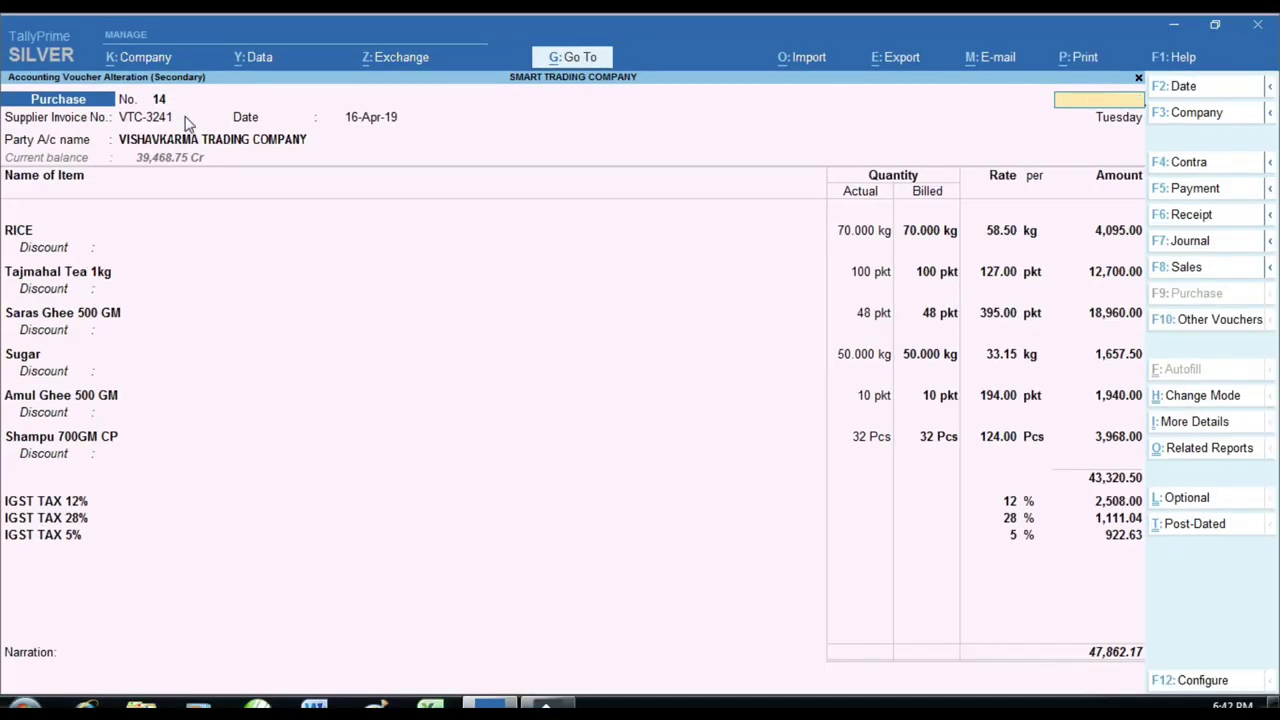
key("Escape")
key("Return")
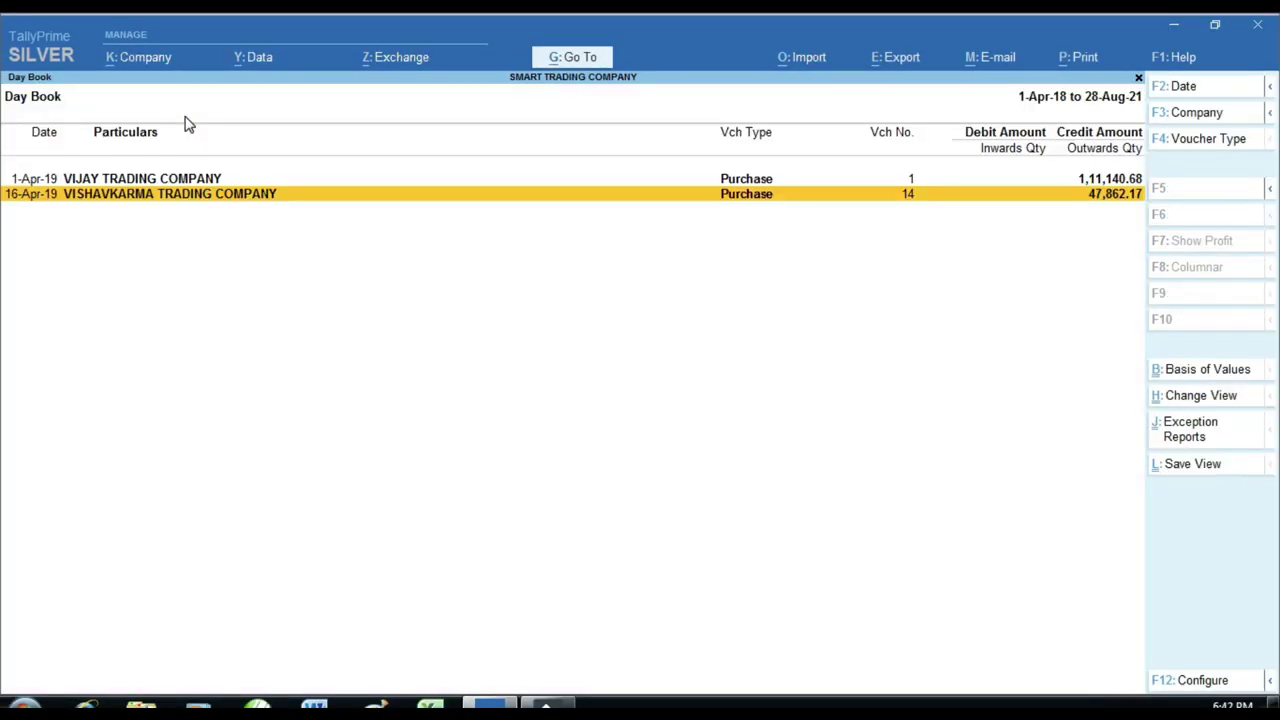